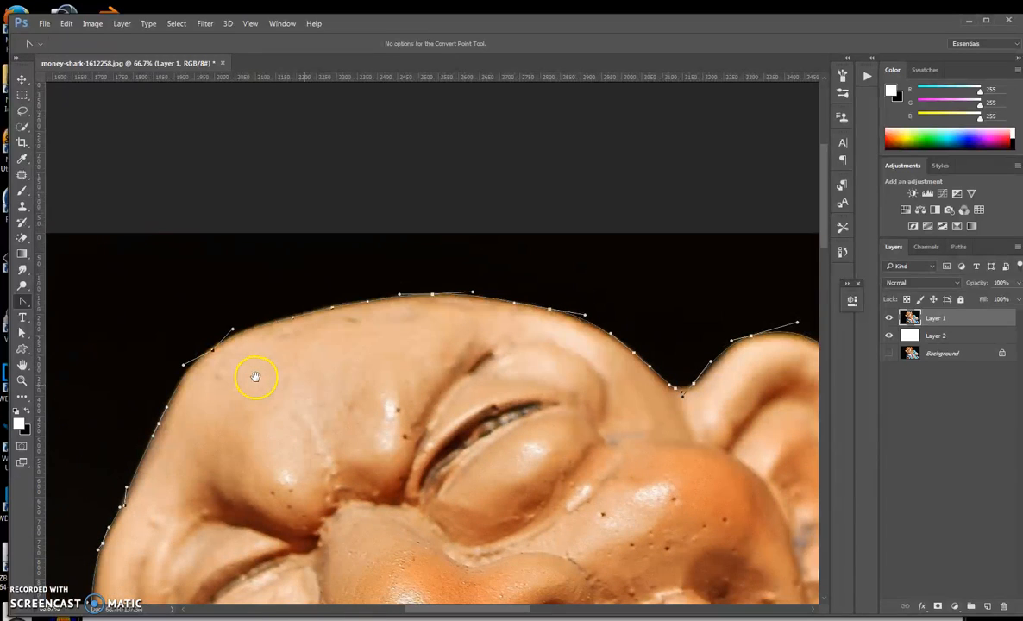
Switch to the Direct Selection tool and reshape the anchor and handles on the upper-left forehead curve to hug the edge.
{"action": "key", "text": "ctrl+plus"}
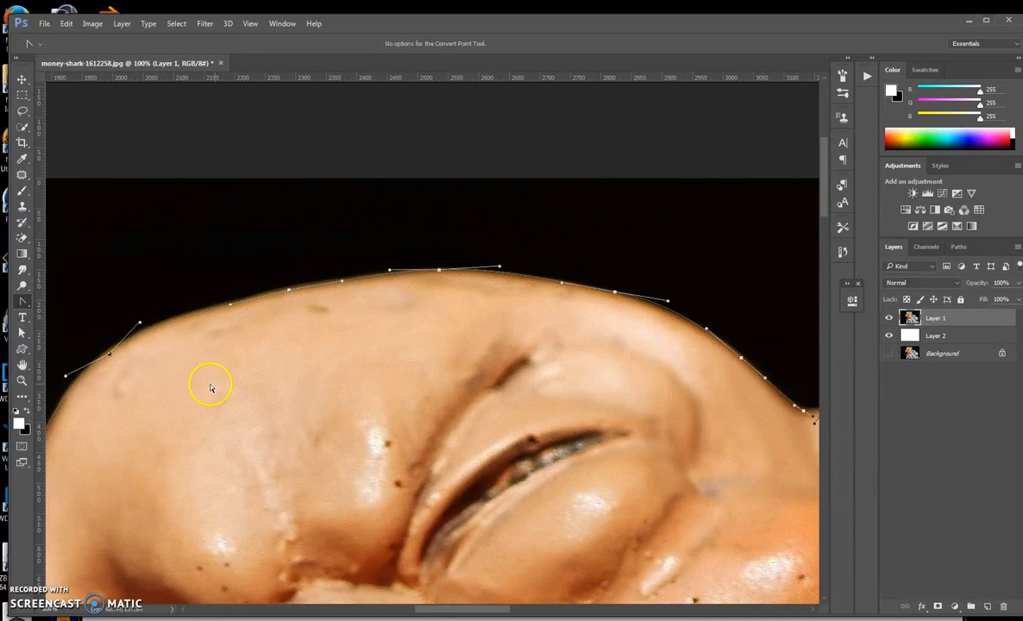
{"action": "left_click_drag", "start_coordinate": [155, 370], "coordinate": [219, 369]}
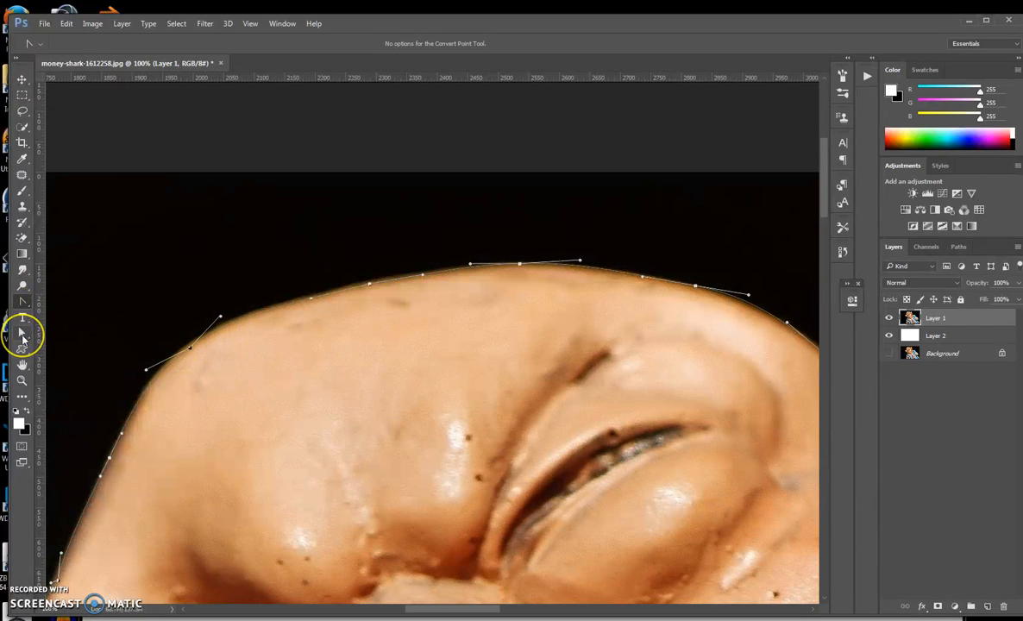
{"action": "left_click", "coordinate": [23, 338]}
{"action": "left_click_drag", "start_coordinate": [24, 339], "coordinate": [81, 349]}
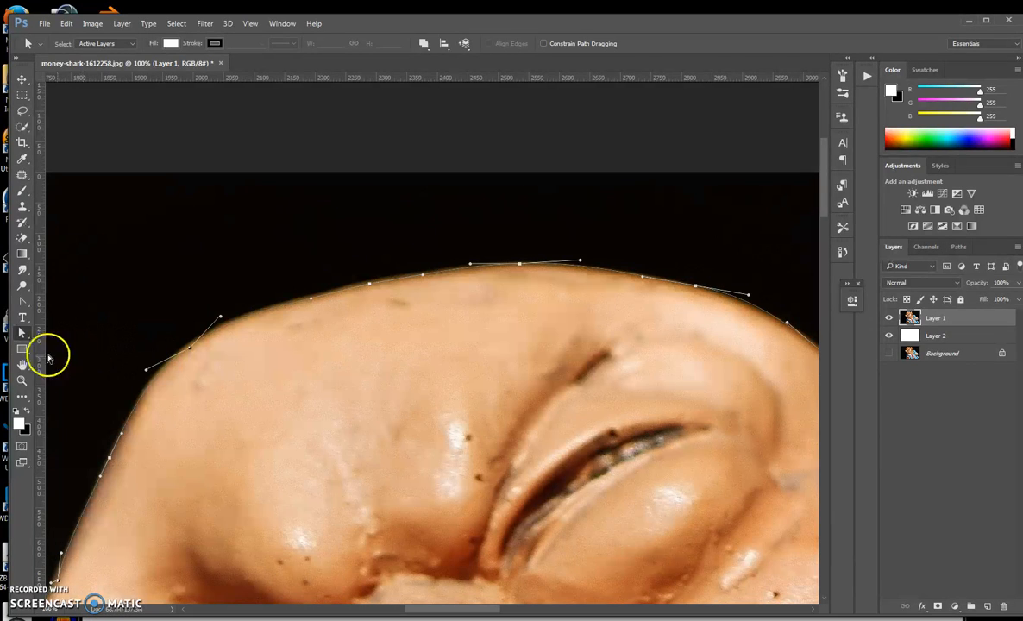
{"action": "left_click", "coordinate": [191, 350]}
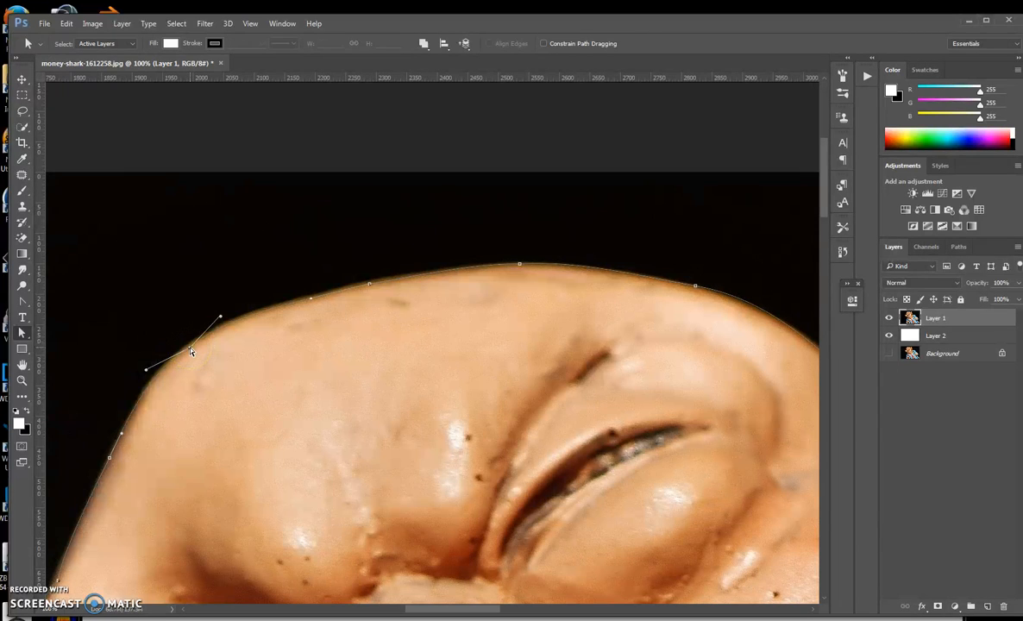
{"action": "left_click_drag", "start_coordinate": [191, 351], "coordinate": [190, 347]}
{"action": "left_click", "coordinate": [218, 317]}
{"action": "left_click_drag", "start_coordinate": [219, 318], "coordinate": [219, 314]}
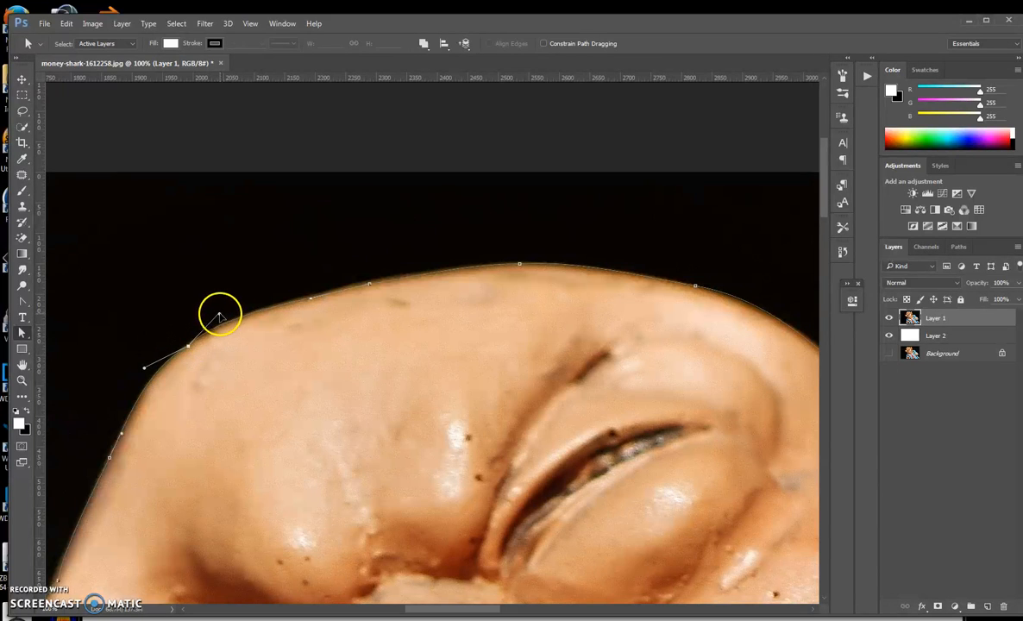
Move the anchors along the upper forehead onto the head's outline.
{"action": "left_click_drag", "start_coordinate": [312, 301], "coordinate": [303, 299]}
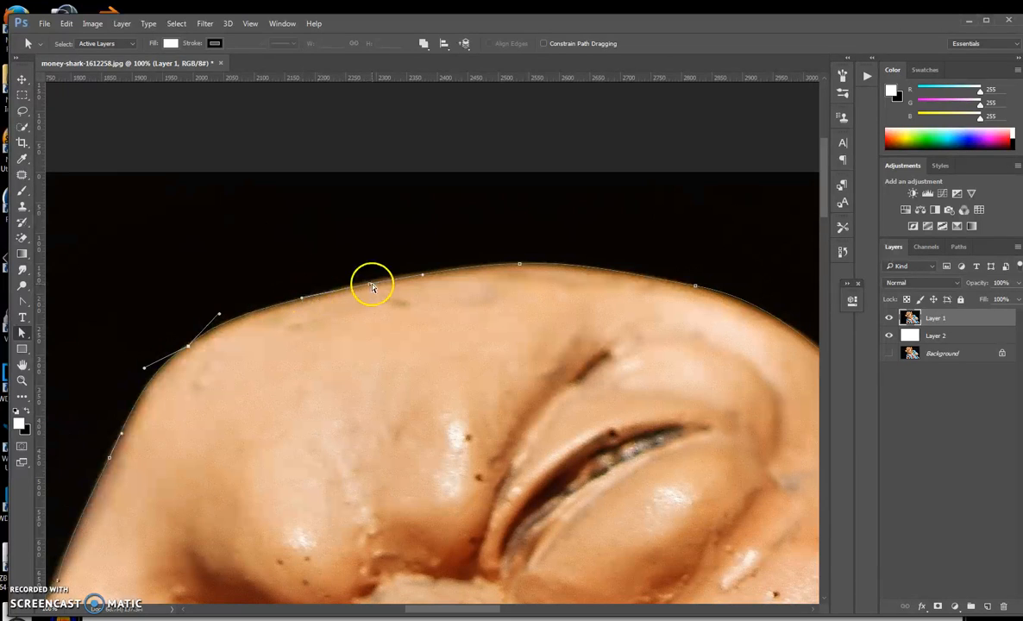
{"action": "left_click_drag", "start_coordinate": [371, 287], "coordinate": [371, 277]}
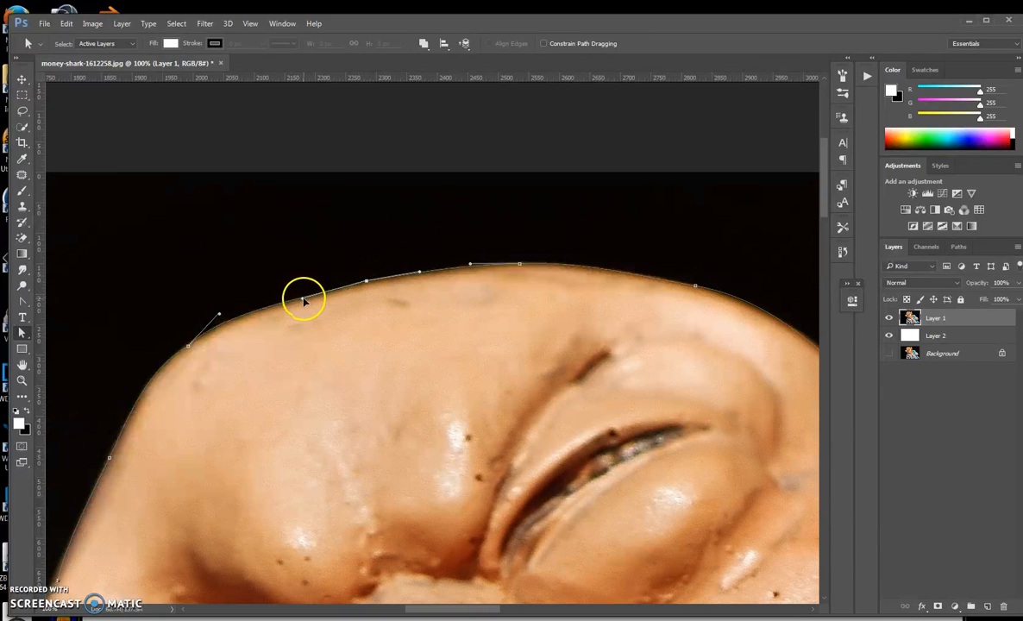
{"action": "left_click", "coordinate": [366, 286]}
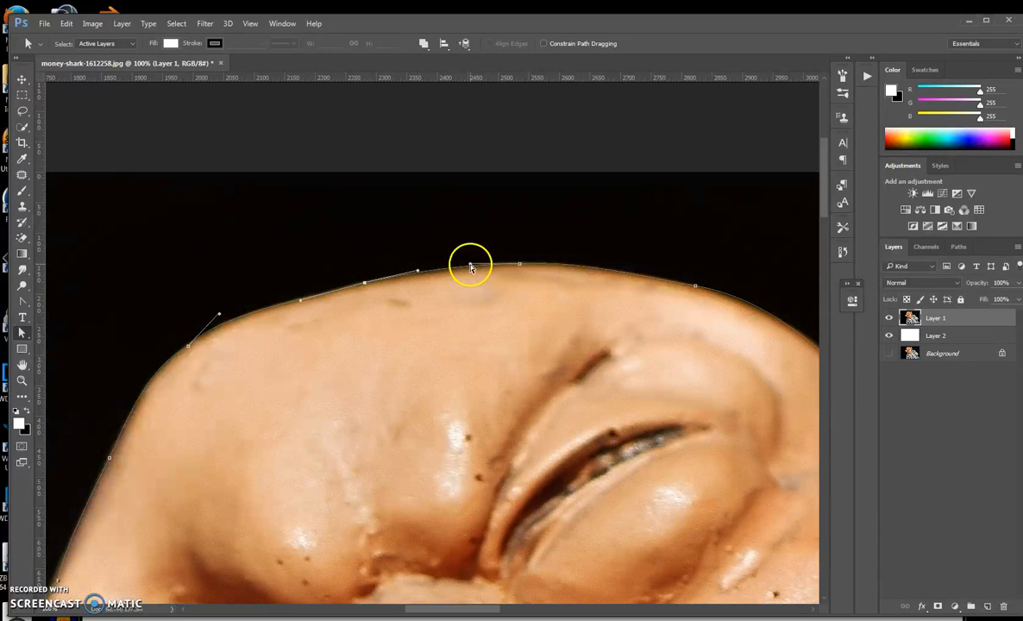
Adjust the handles of the anchors at the top of the head so the path follows the crown.
{"action": "left_click", "coordinate": [470, 264]}
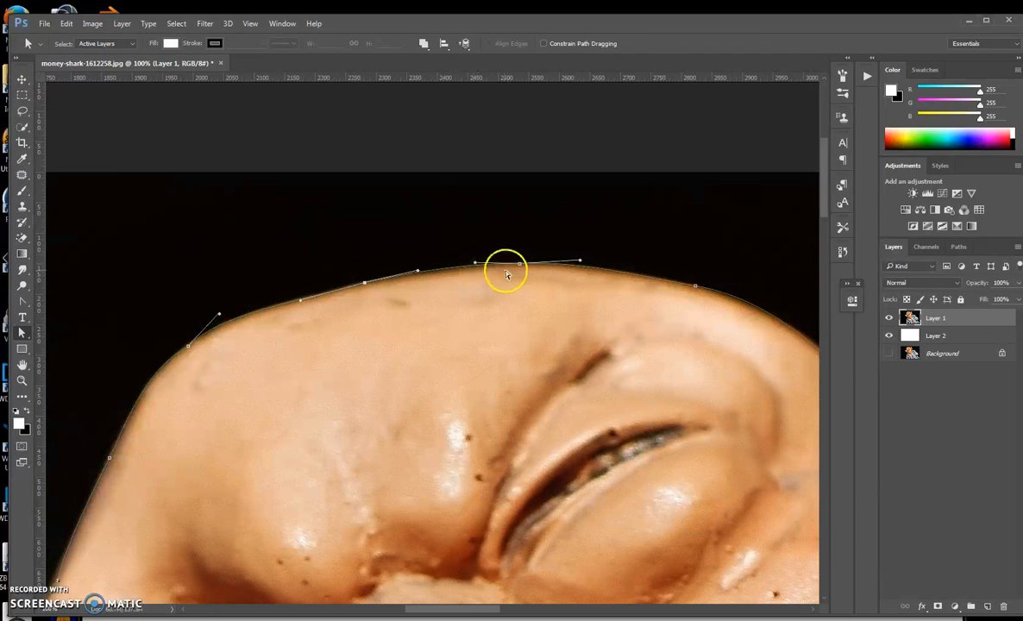
{"action": "left_click_drag", "start_coordinate": [427, 237], "coordinate": [339, 243]}
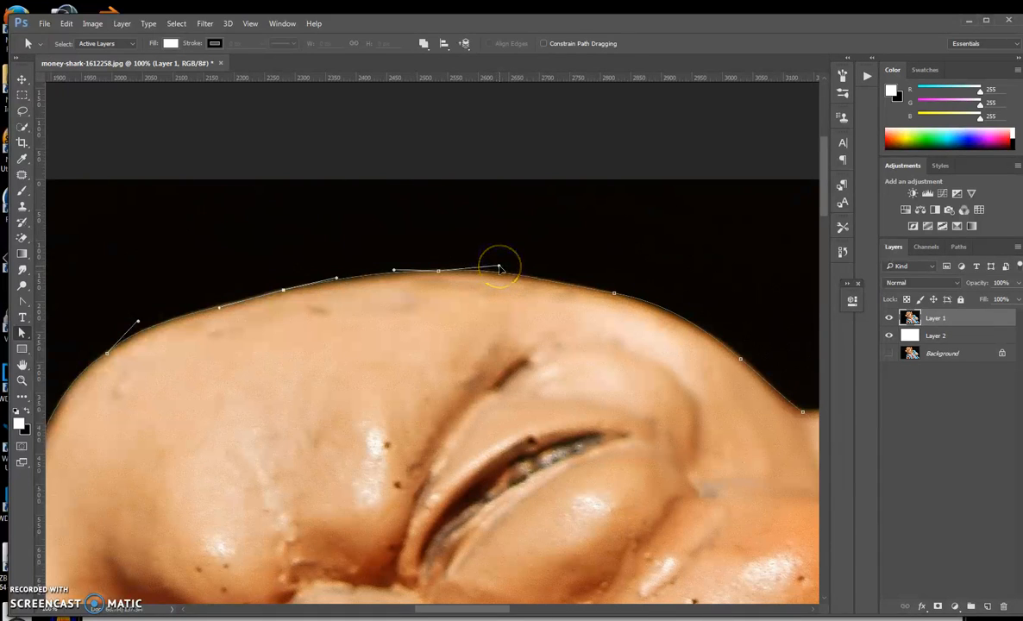
{"action": "left_click", "coordinate": [614, 293]}
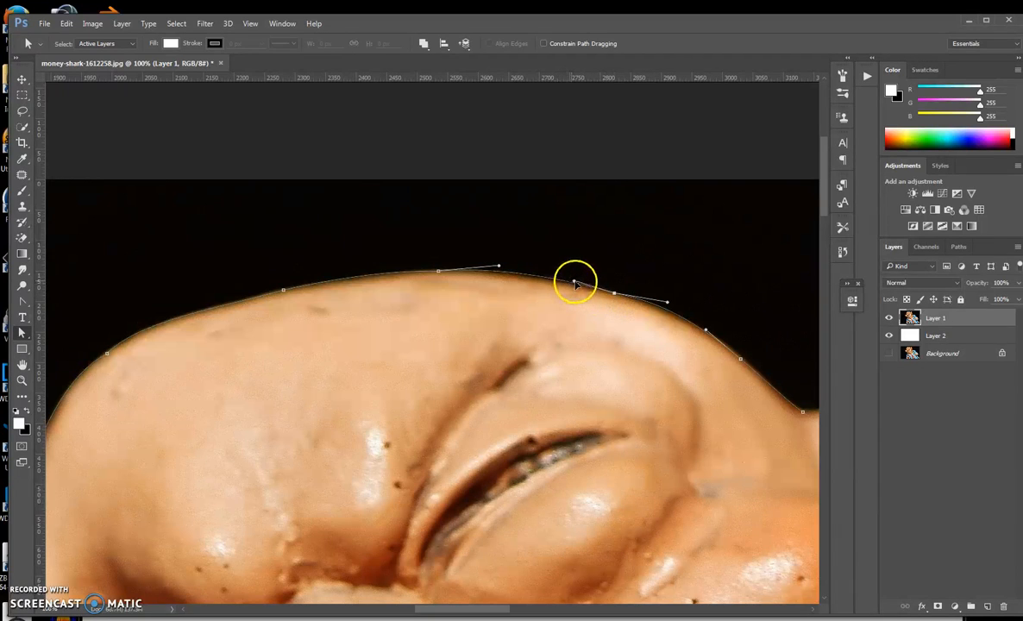
{"action": "left_click", "coordinate": [500, 270]}
{"action": "left_click_drag", "start_coordinate": [501, 270], "coordinate": [502, 273]}
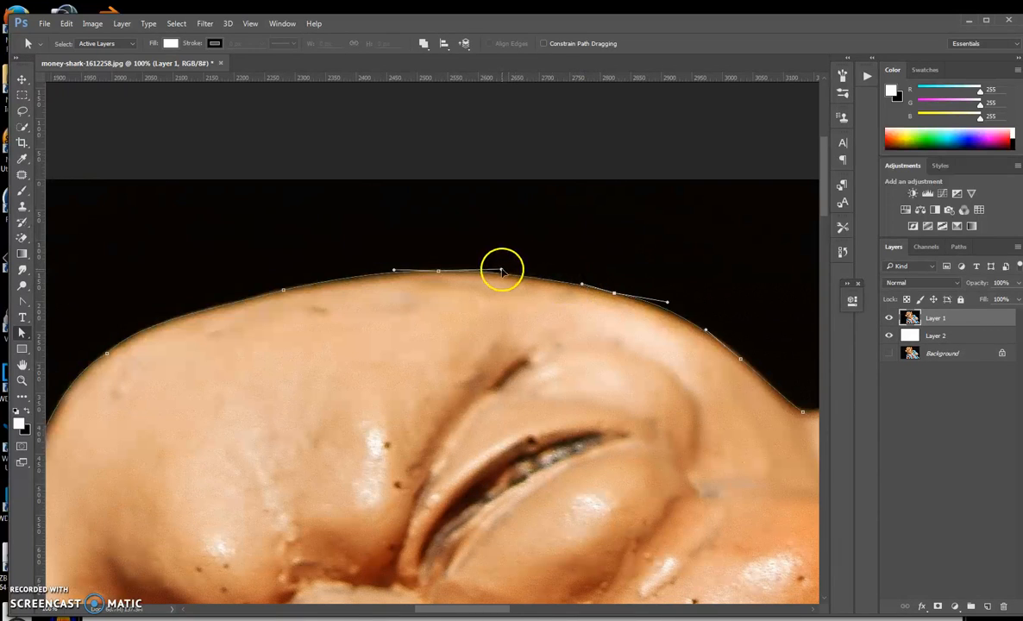
{"action": "left_click_drag", "start_coordinate": [667, 304], "coordinate": [661, 301]}
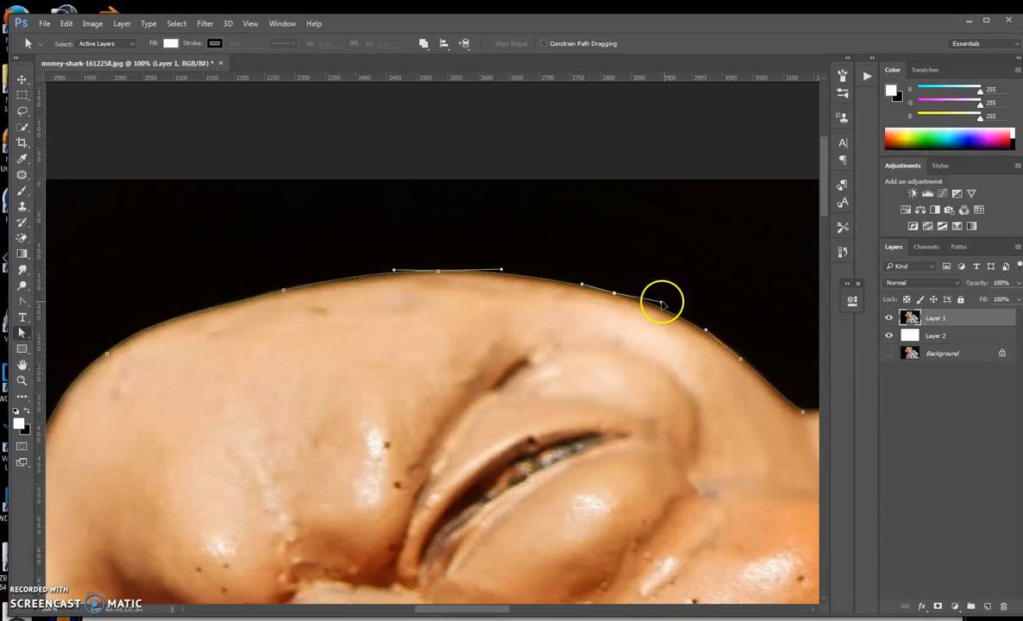
Reposition the anchors and handles in the dip between the head and the ear to match the edge.
{"action": "left_click_drag", "start_coordinate": [715, 384], "coordinate": [616, 370]}
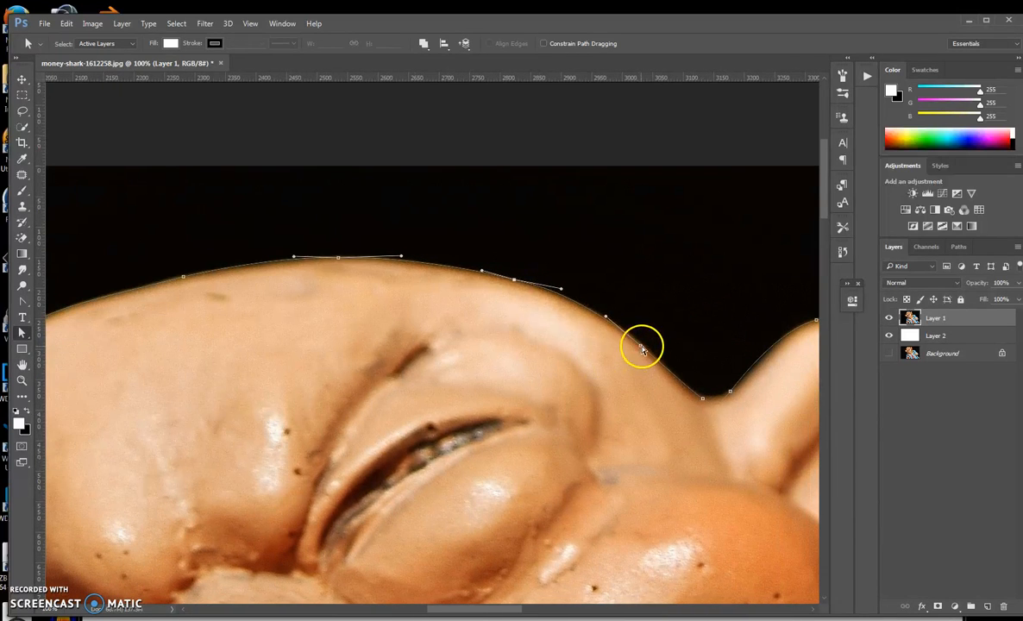
{"action": "left_click", "coordinate": [639, 345]}
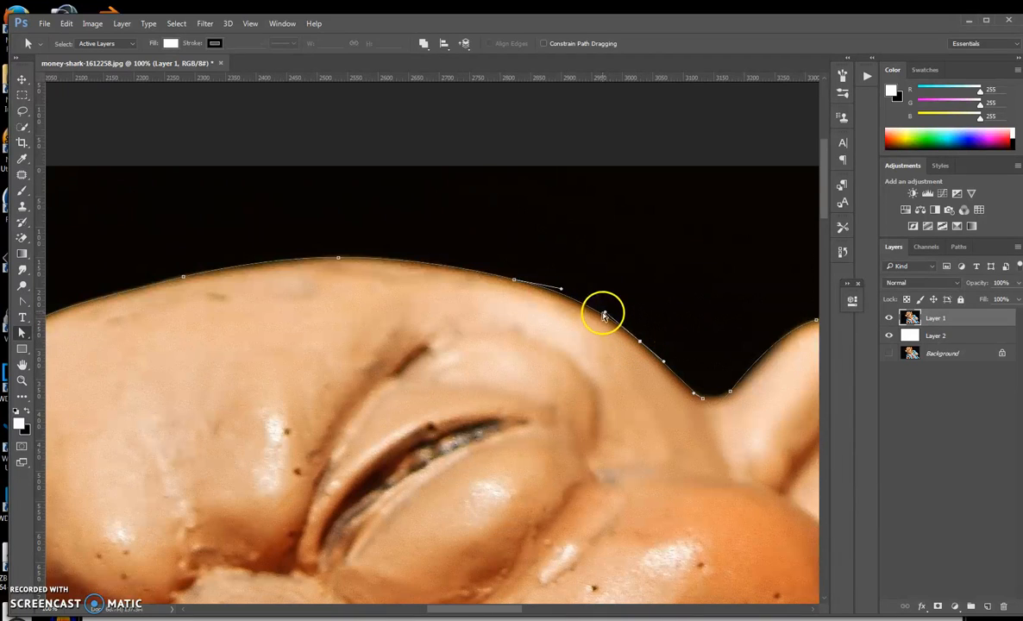
{"action": "left_click_drag", "start_coordinate": [605, 314], "coordinate": [608, 317]}
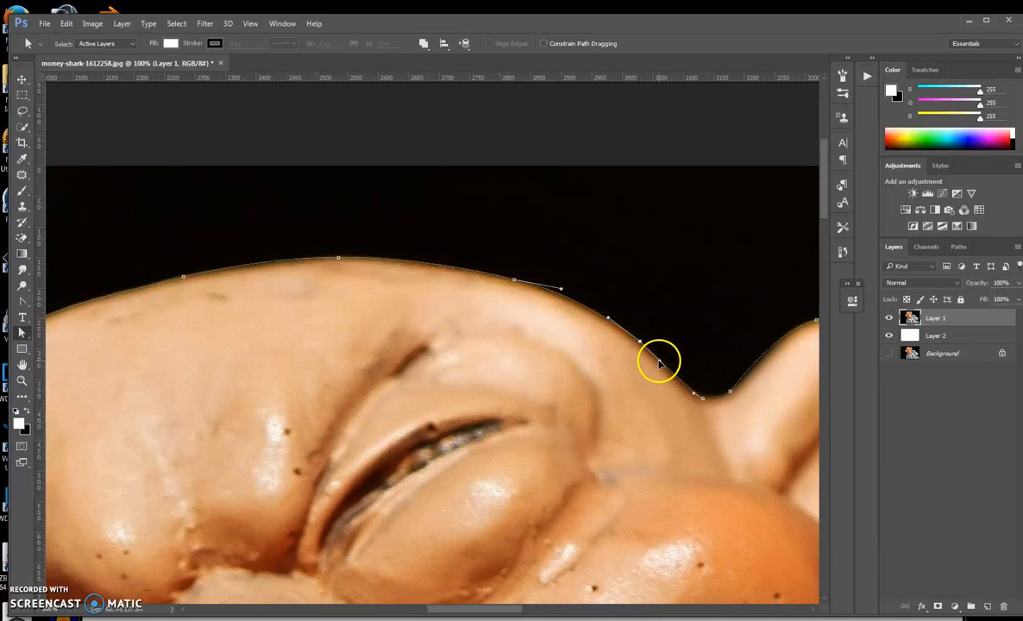
{"action": "left_click", "coordinate": [701, 398]}
{"action": "left_click_drag", "start_coordinate": [700, 397], "coordinate": [687, 390]}
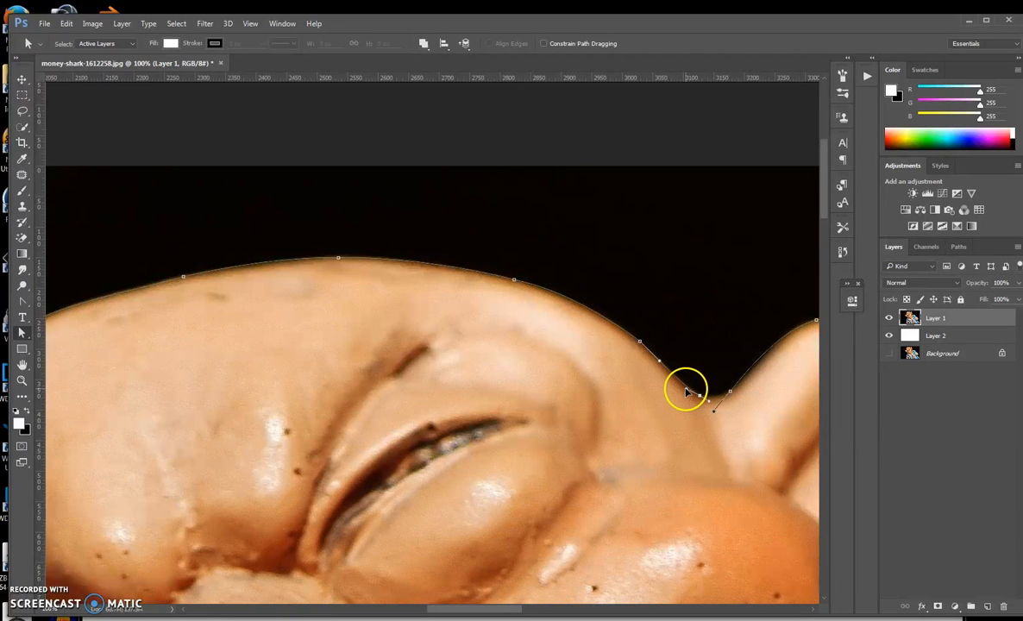
{"action": "left_click_drag", "start_coordinate": [707, 398], "coordinate": [732, 395]}
{"action": "left_click", "coordinate": [730, 394]}
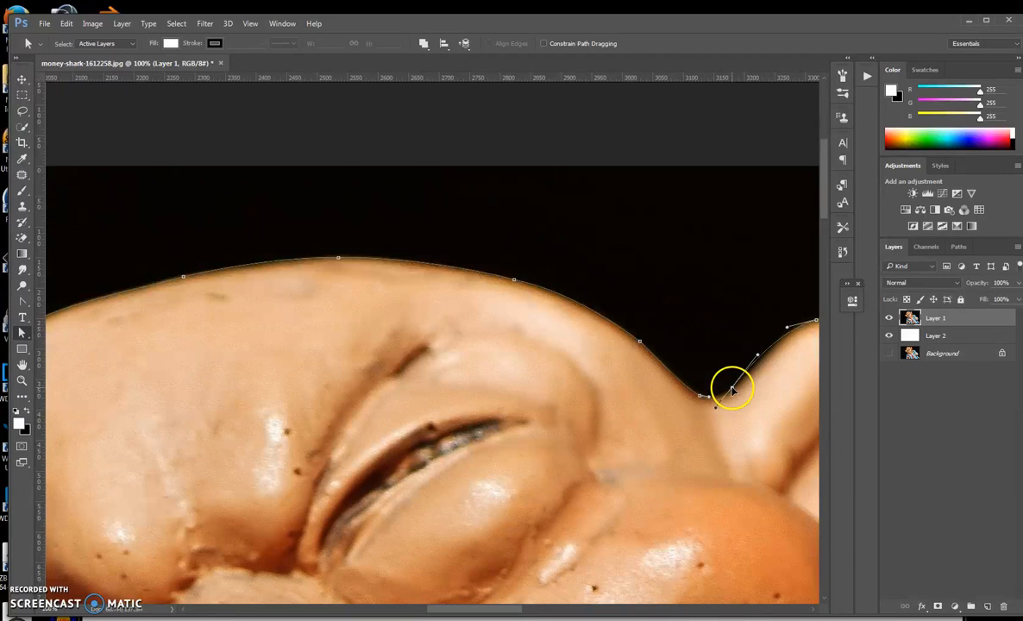
{"action": "left_click_drag", "start_coordinate": [716, 409], "coordinate": [730, 391]}
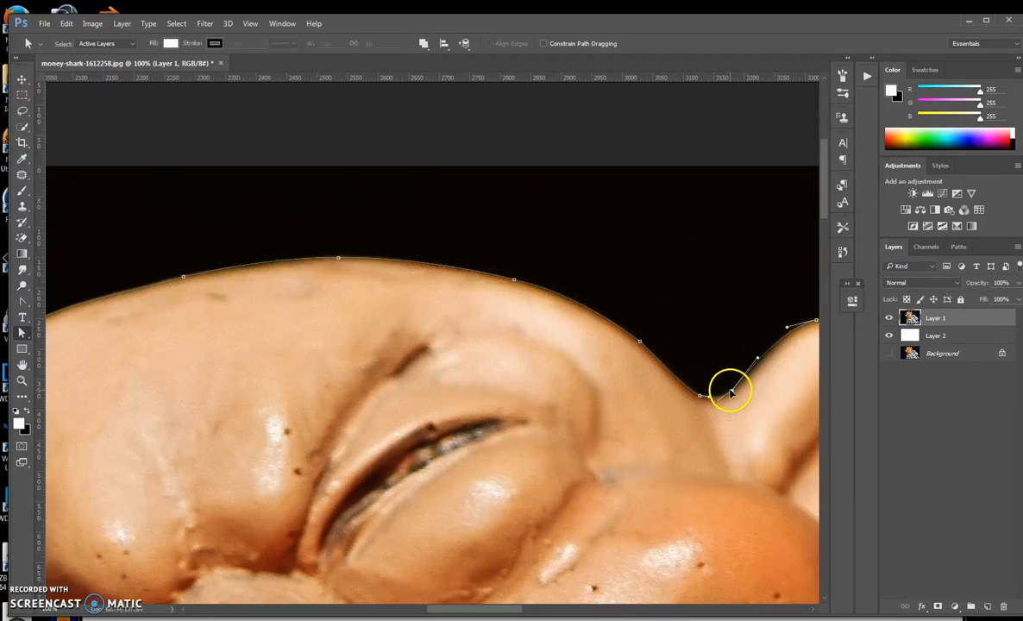
{"action": "left_click_drag", "start_coordinate": [756, 357], "coordinate": [753, 371]}
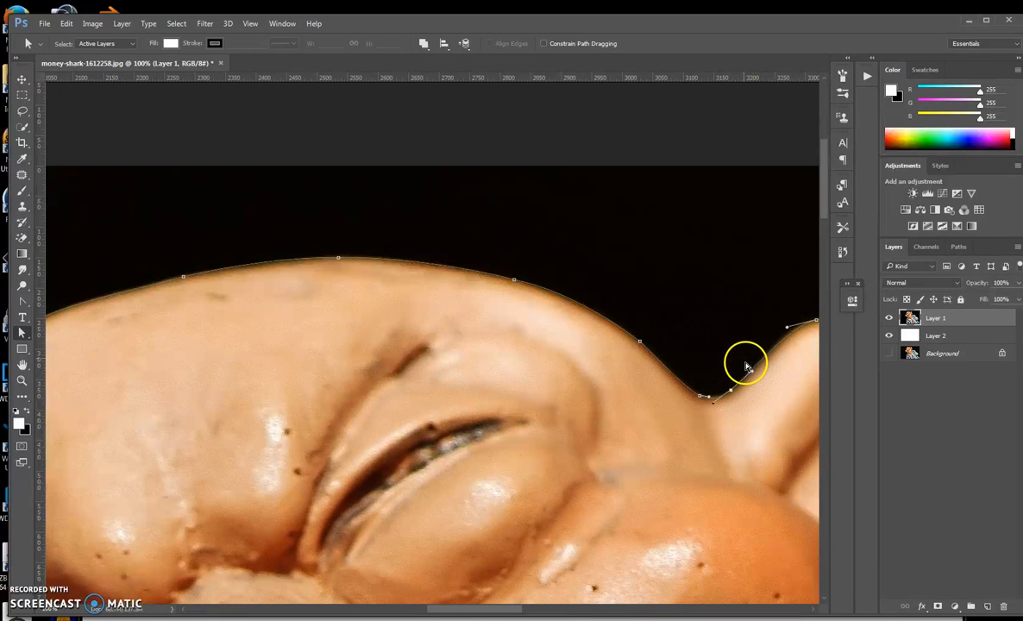
Reshape the handles of the anchor at the top of the ear so the curve follows its rim.
{"action": "left_click_drag", "start_coordinate": [695, 333], "coordinate": [549, 378]}
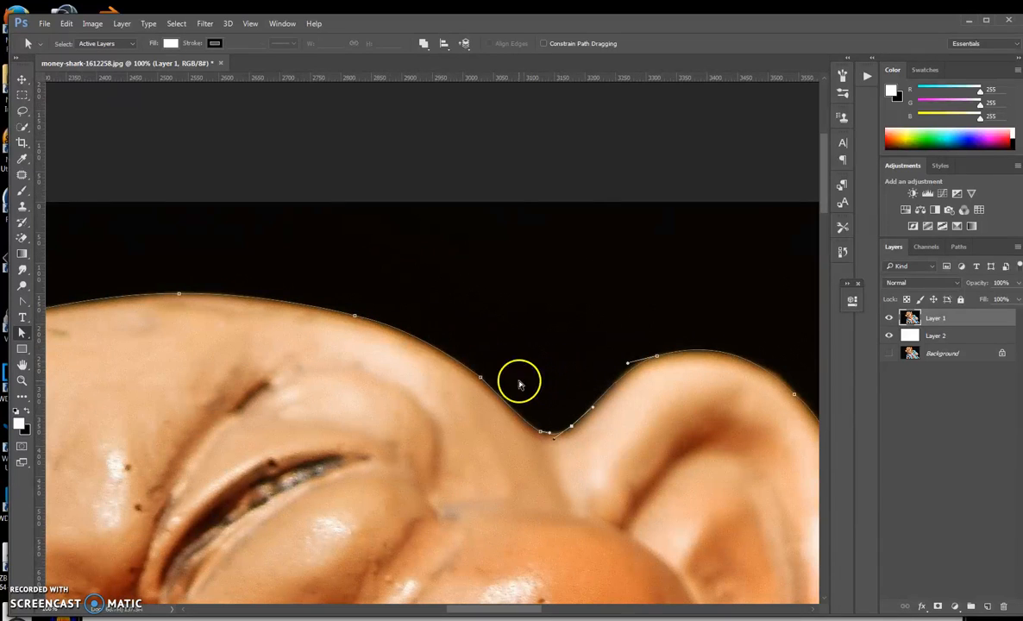
{"action": "left_click", "coordinate": [659, 358]}
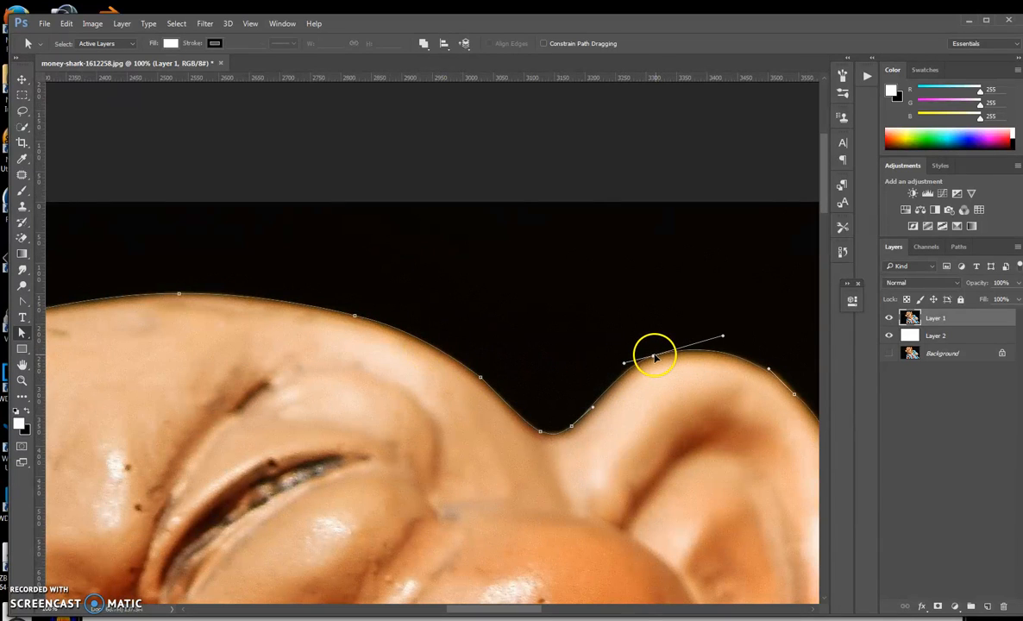
{"action": "left_click_drag", "start_coordinate": [626, 363], "coordinate": [631, 358]}
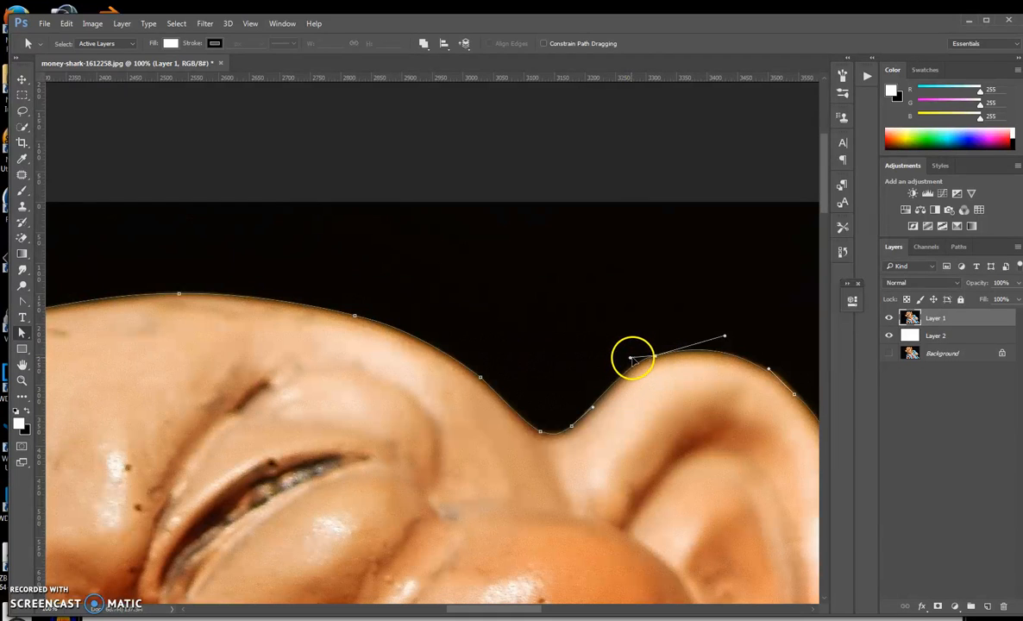
{"action": "left_click", "coordinate": [592, 409]}
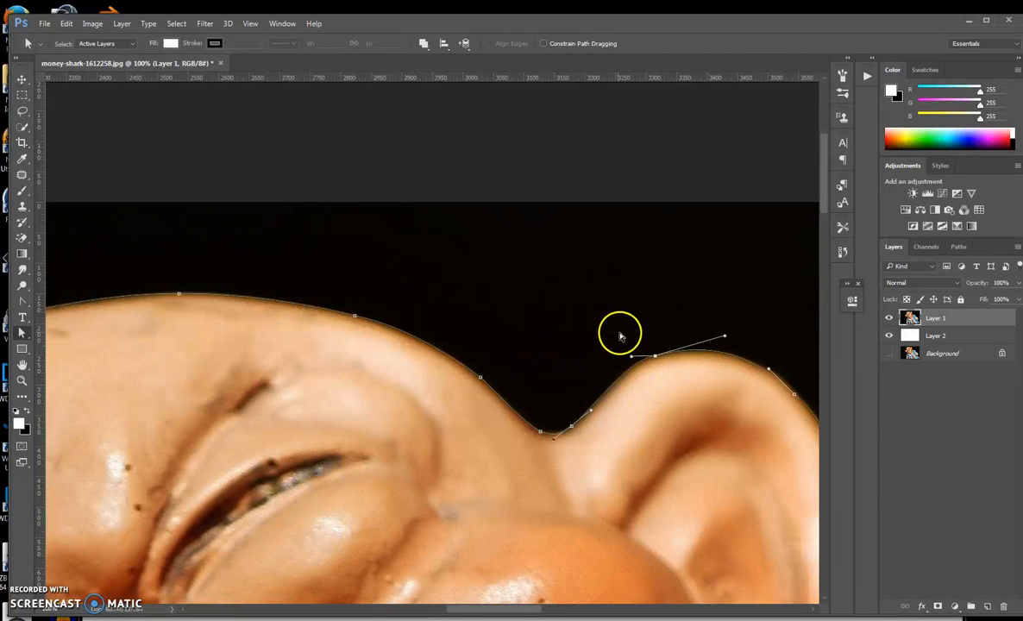
{"action": "left_click_drag", "start_coordinate": [600, 325], "coordinate": [506, 325]}
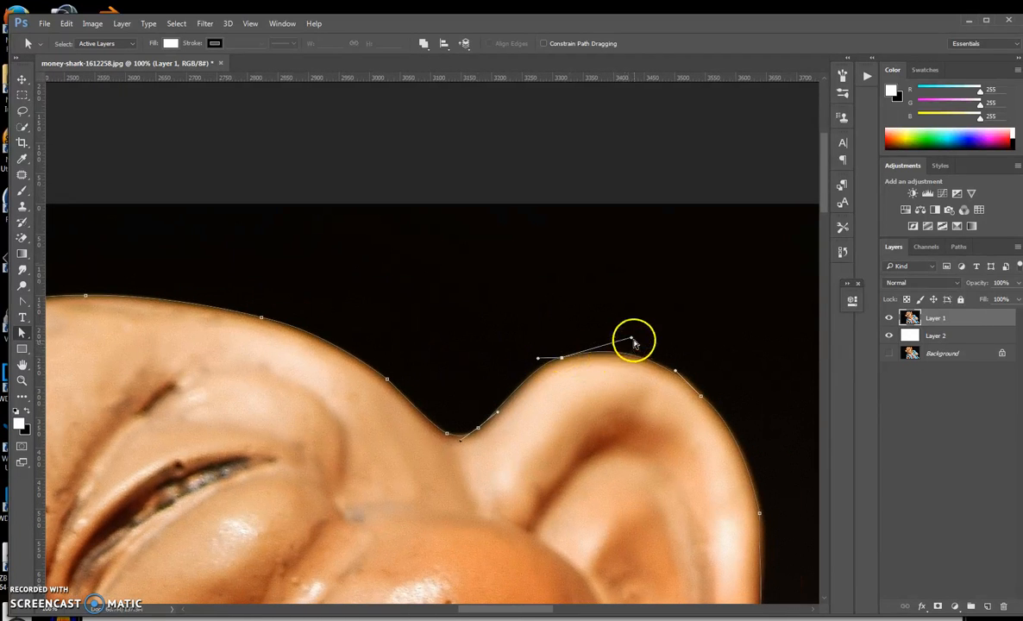
{"action": "left_click_drag", "start_coordinate": [632, 338], "coordinate": [630, 343]}
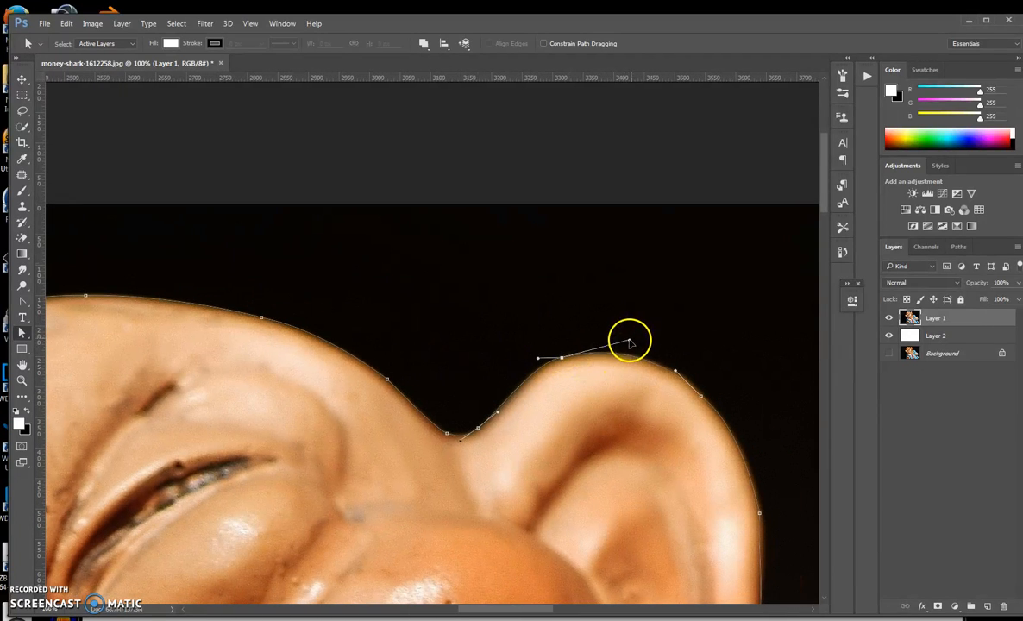
Adjust the anchors and handles along the ear's outer edge to fit the outline.
{"action": "left_click", "coordinate": [700, 395]}
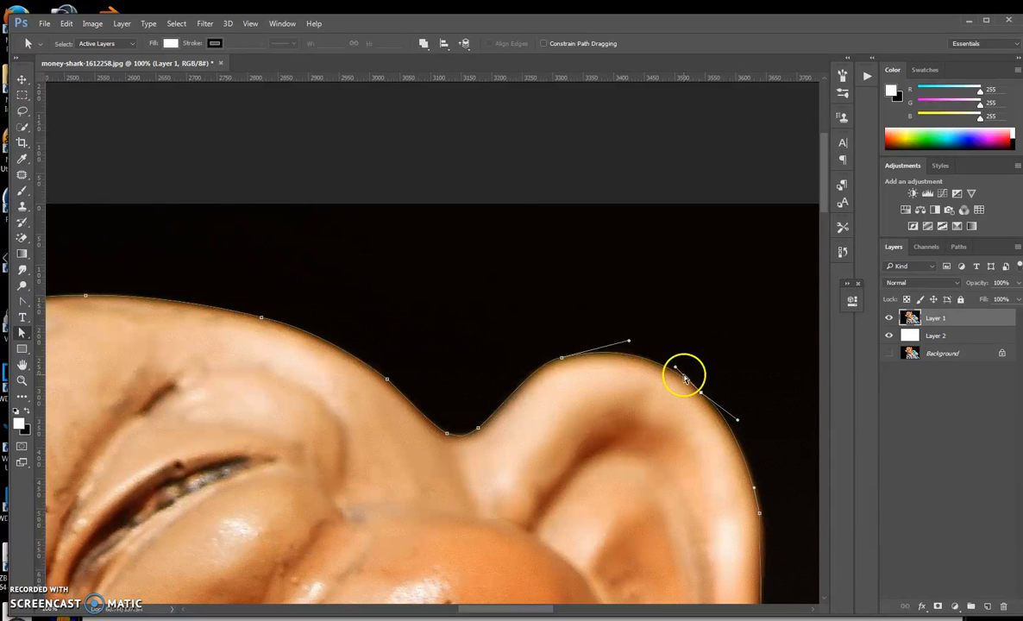
{"action": "left_click", "coordinate": [740, 431]}
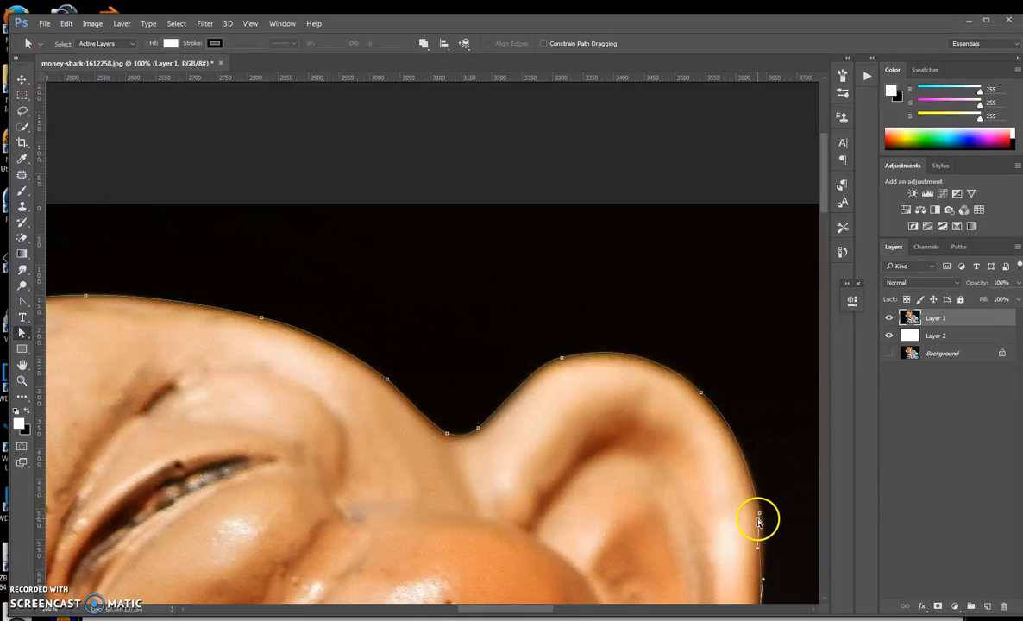
{"action": "left_click", "coordinate": [759, 515]}
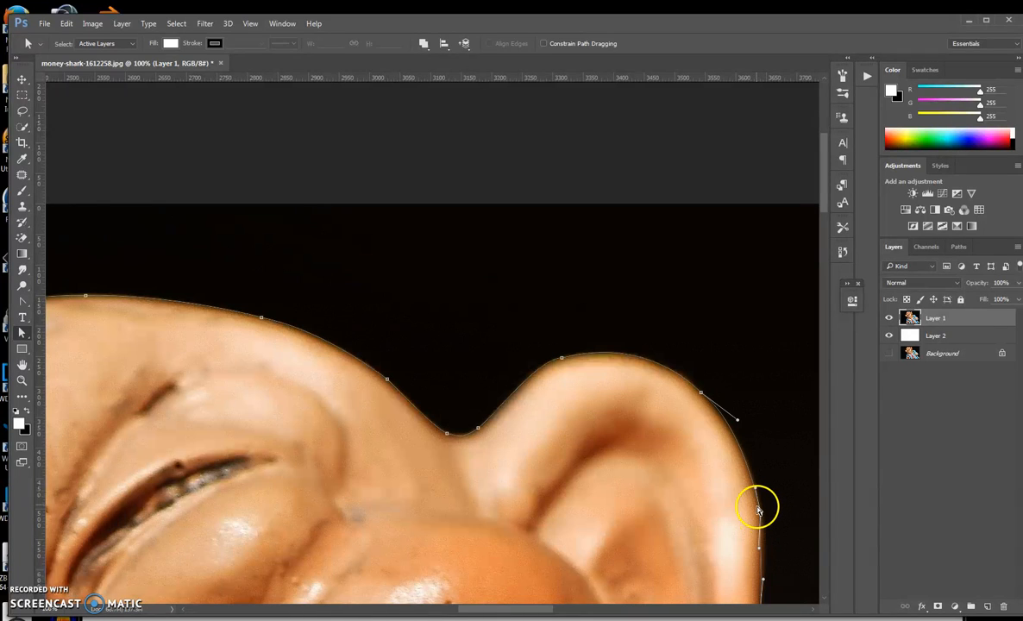
{"action": "left_click", "coordinate": [685, 488]}
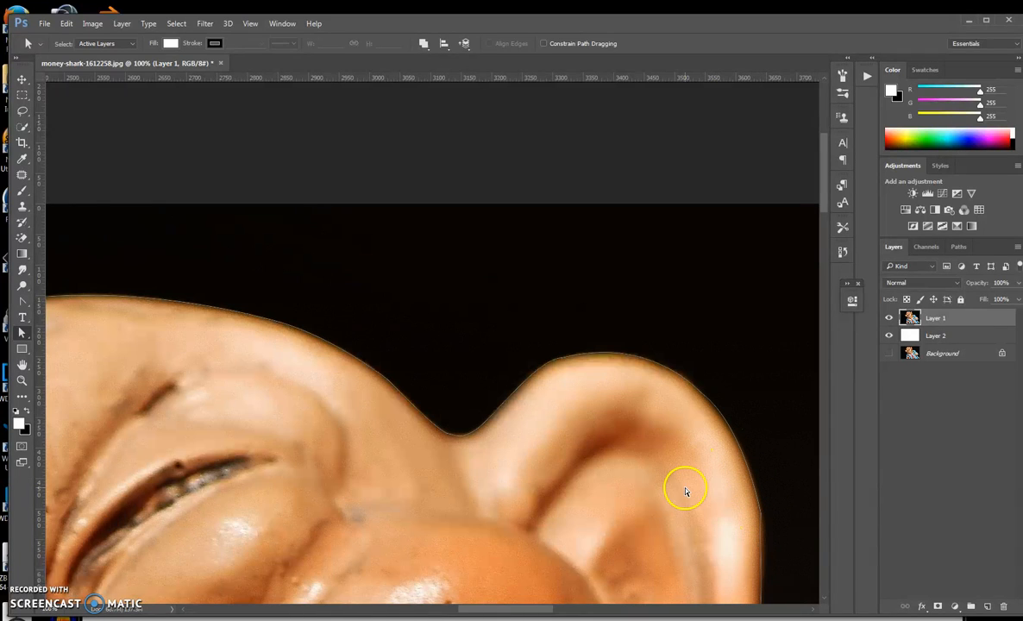
{"action": "left_click", "coordinate": [755, 477]}
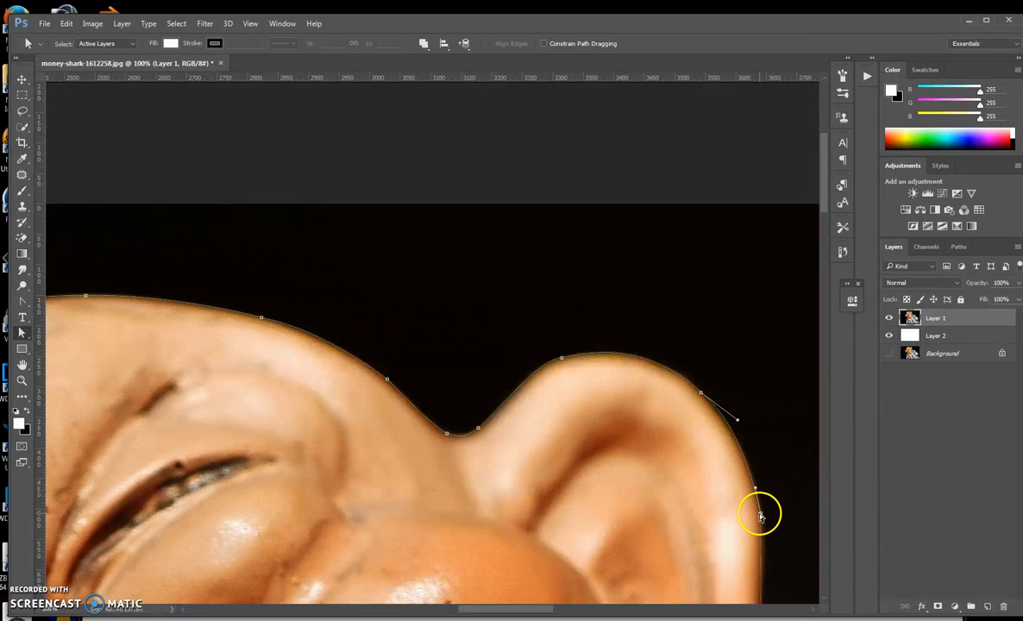
{"action": "left_click", "coordinate": [757, 484]}
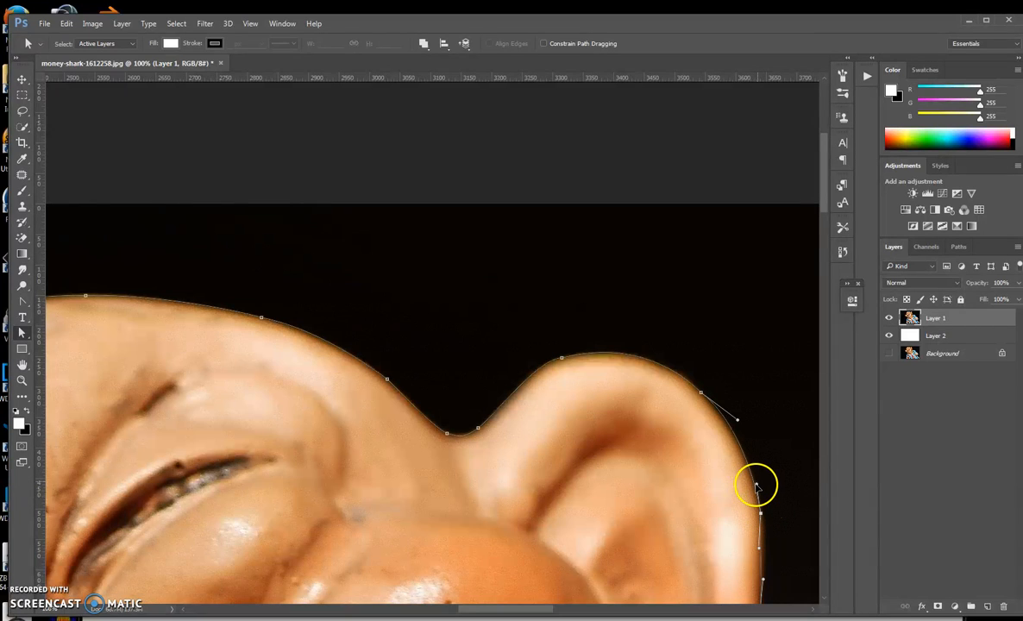
{"action": "left_click_drag", "start_coordinate": [737, 420], "coordinate": [734, 420]}
Adjust the anchors and handles along the lower part of the ear's outer edge so the path hugs it.
{"action": "key", "text": "space"}
{"action": "left_click_drag", "start_coordinate": [772, 470], "coordinate": [734, 396]}
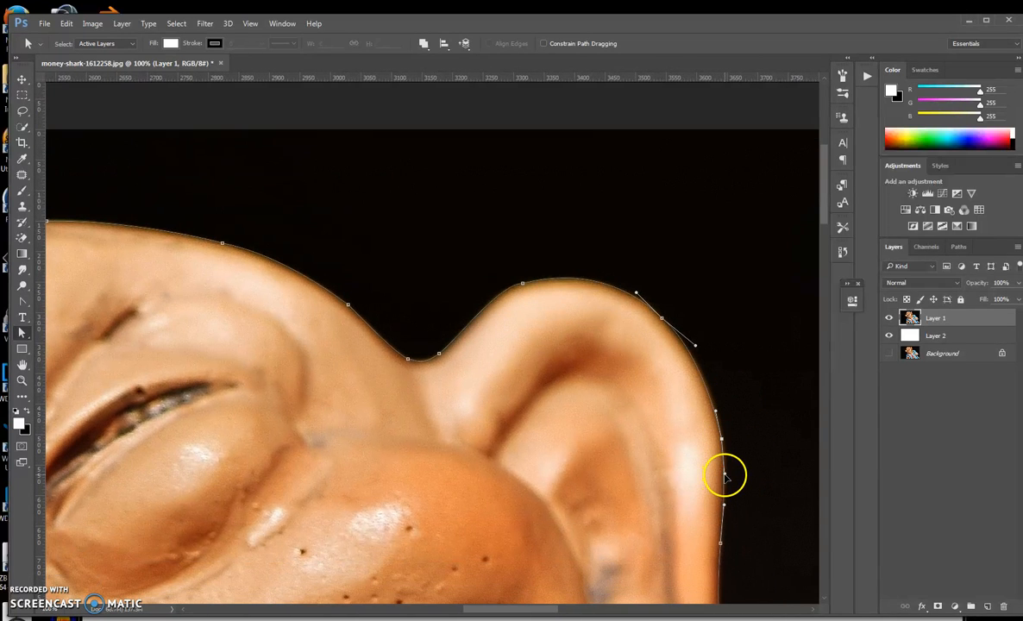
{"action": "left_click_drag", "start_coordinate": [725, 477], "coordinate": [756, 441]}
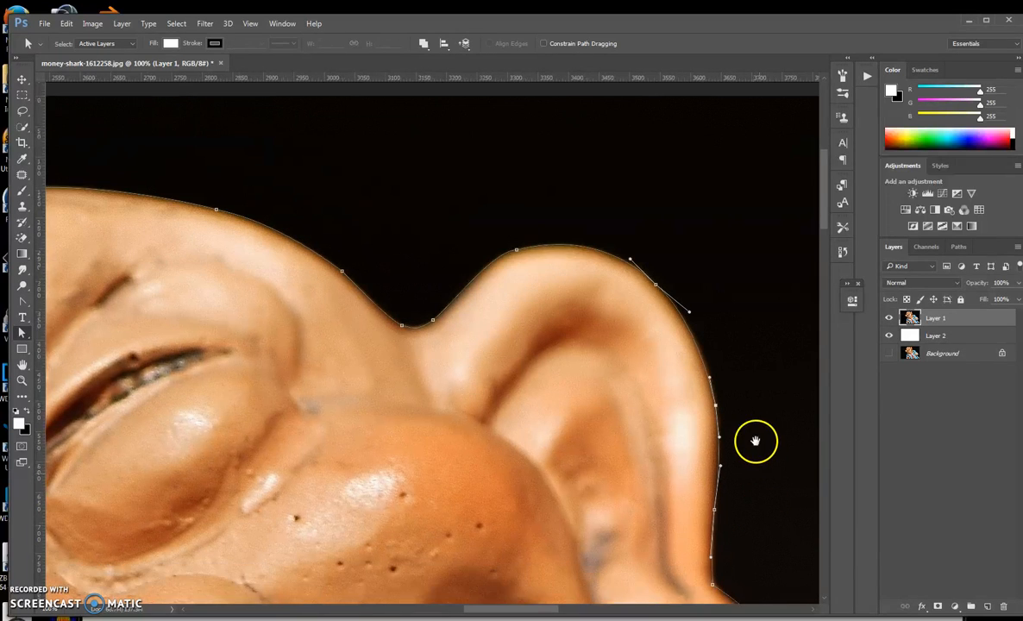
{"action": "left_click_drag", "start_coordinate": [709, 525], "coordinate": [706, 514]}
{"action": "left_click", "coordinate": [708, 555]}
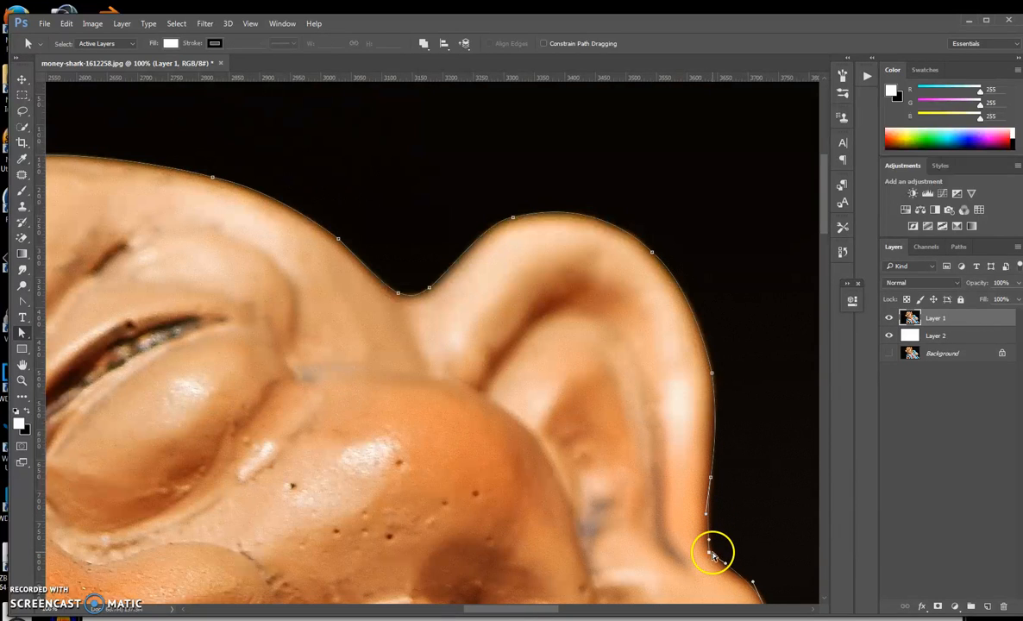
{"action": "mouse_move", "coordinate": [709, 552]}
{"action": "left_mouse_down"}
{"action": "mouse_move", "coordinate": [712, 535]}
{"action": "mouse_move", "coordinate": [720, 559]}
{"action": "left_mouse_up"}
Add an anchor point on the path at the bend where the ear meets the earlobe.
{"action": "left_click_drag", "start_coordinate": [745, 524], "coordinate": [674, 451]}
{"action": "left_click_drag", "start_coordinate": [697, 536], "coordinate": [647, 494]}
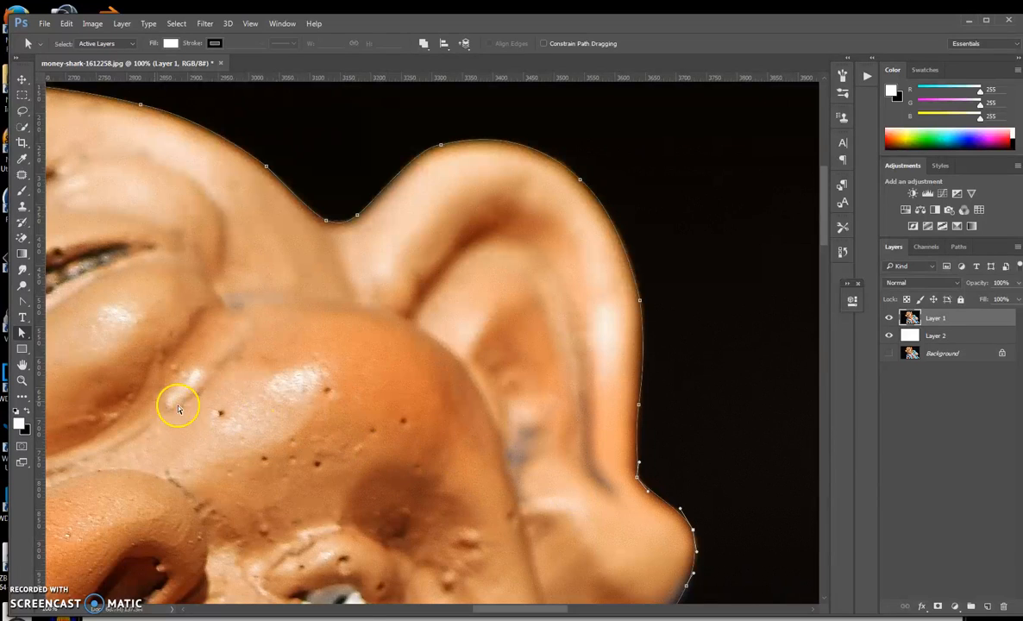
{"action": "left_click", "coordinate": [18, 302]}
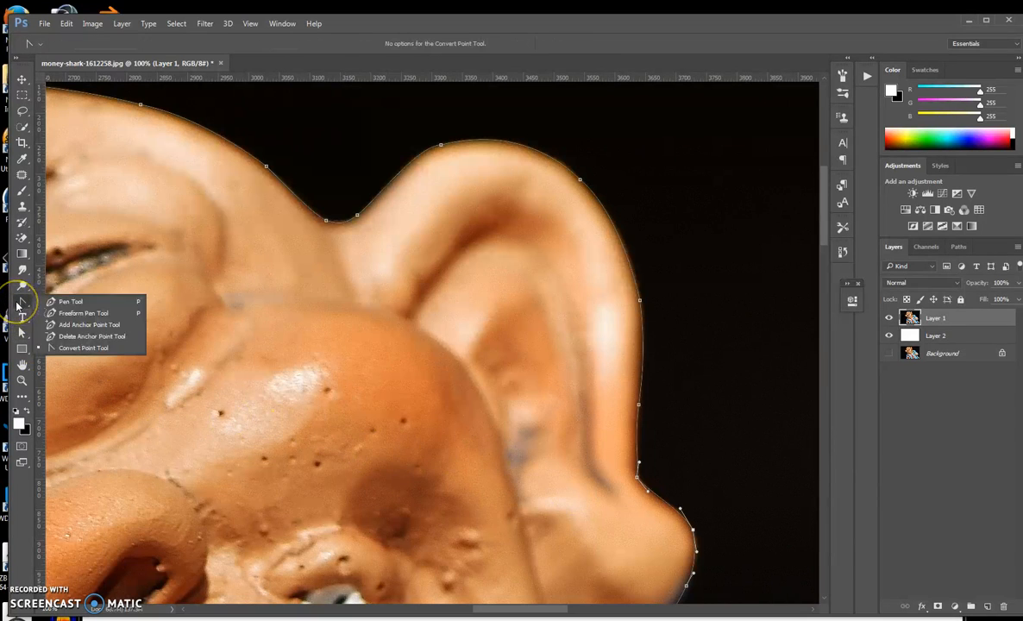
{"action": "left_click", "coordinate": [63, 324]}
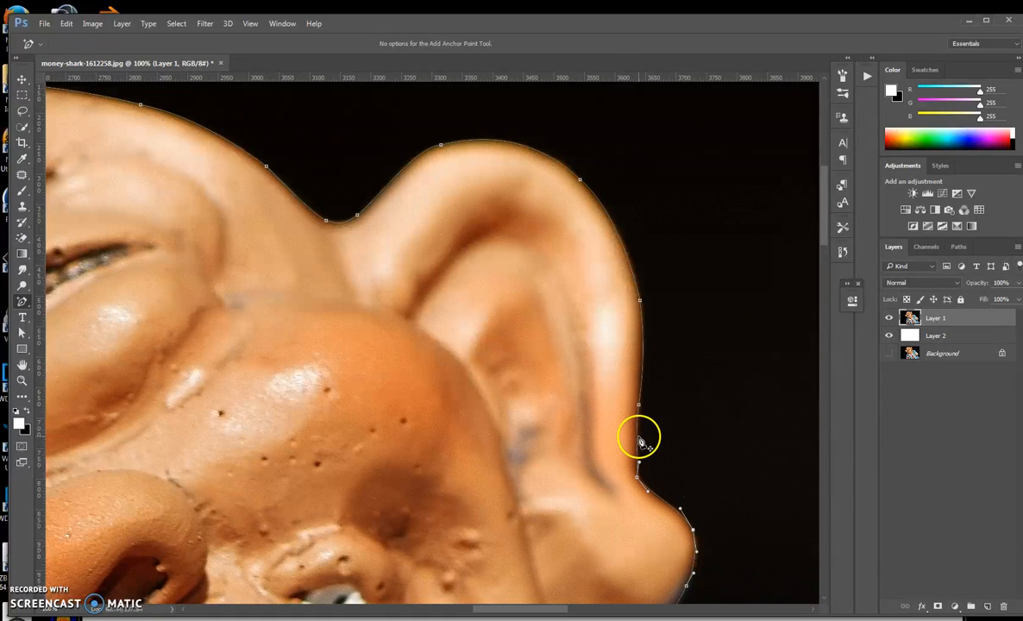
{"action": "left_click", "coordinate": [665, 505]}
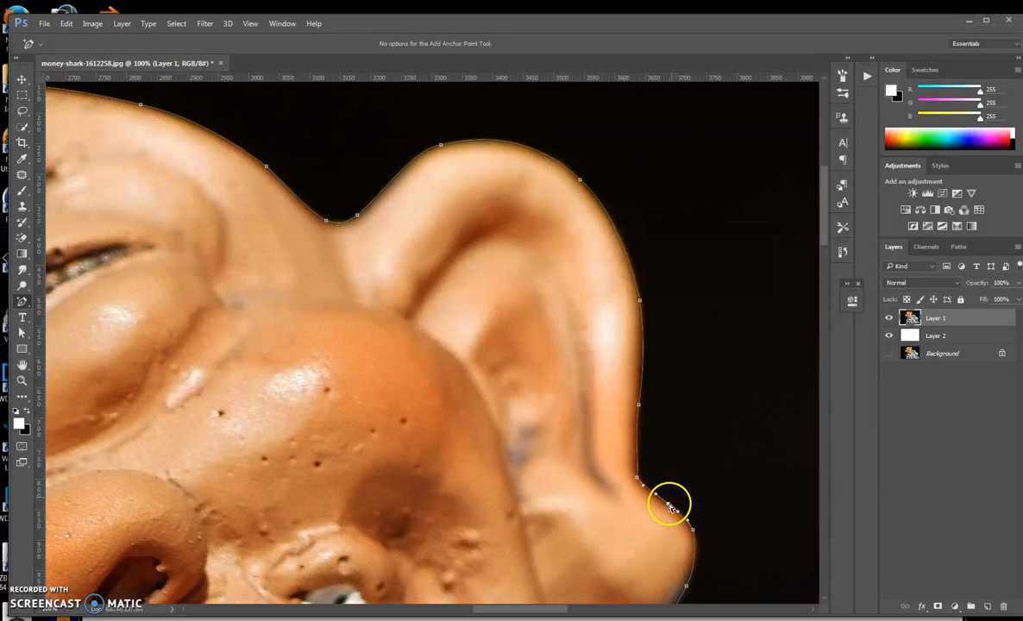
Reshape the new anchor and the anchors under the earlobe so the curve follows the edge.
{"action": "left_click", "coordinate": [21, 300]}
{"action": "left_click_drag", "start_coordinate": [20, 301], "coordinate": [81, 350]}
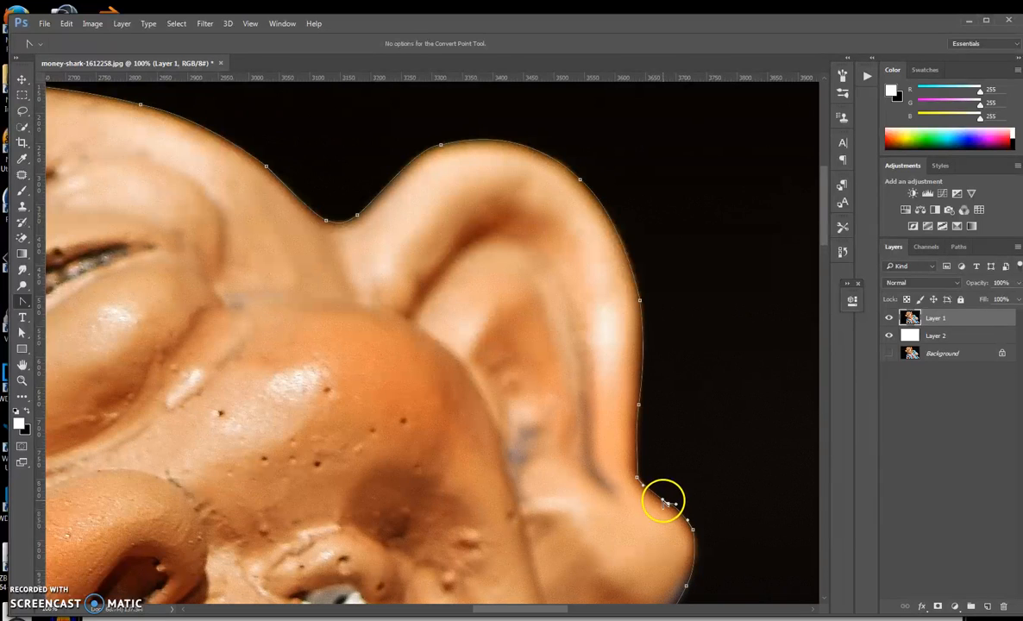
{"action": "left_click", "coordinate": [21, 334]}
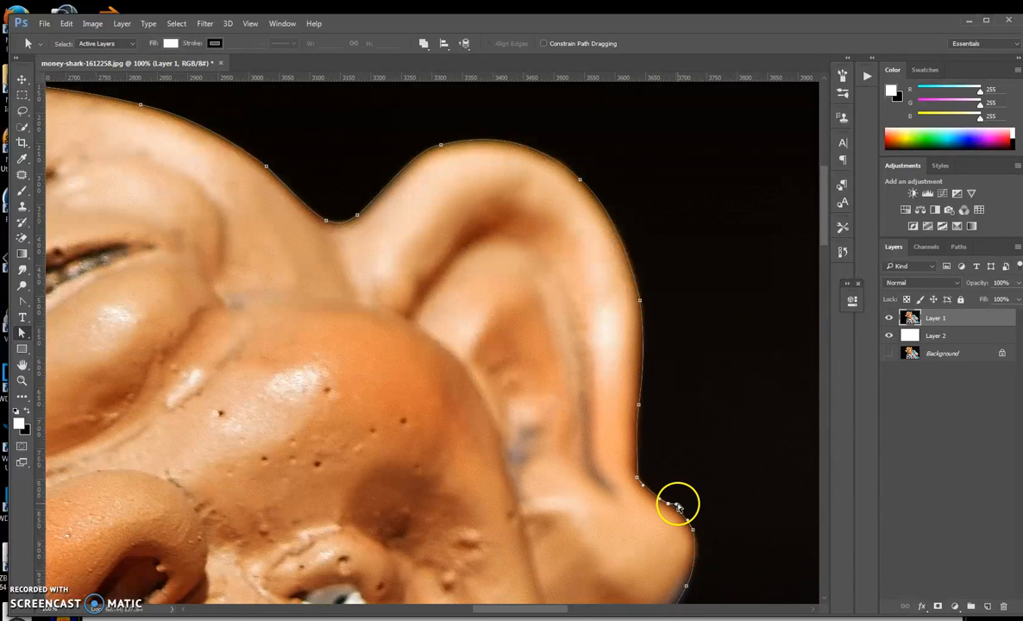
{"action": "left_click_drag", "start_coordinate": [714, 504], "coordinate": [677, 417]}
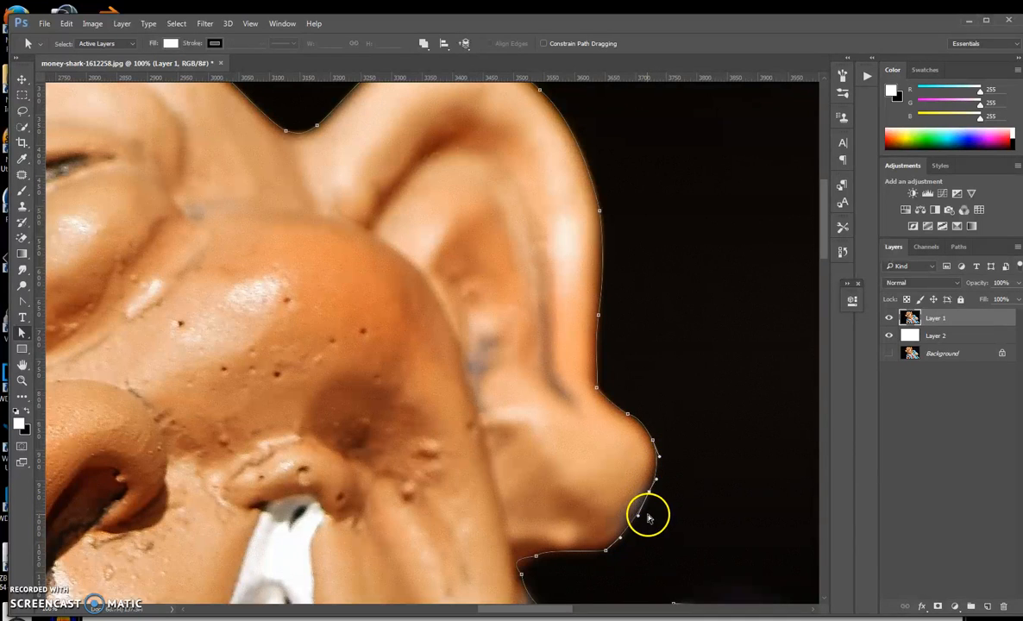
{"action": "key", "text": "space"}
{"action": "left_click_drag", "start_coordinate": [672, 513], "coordinate": [687, 463]}
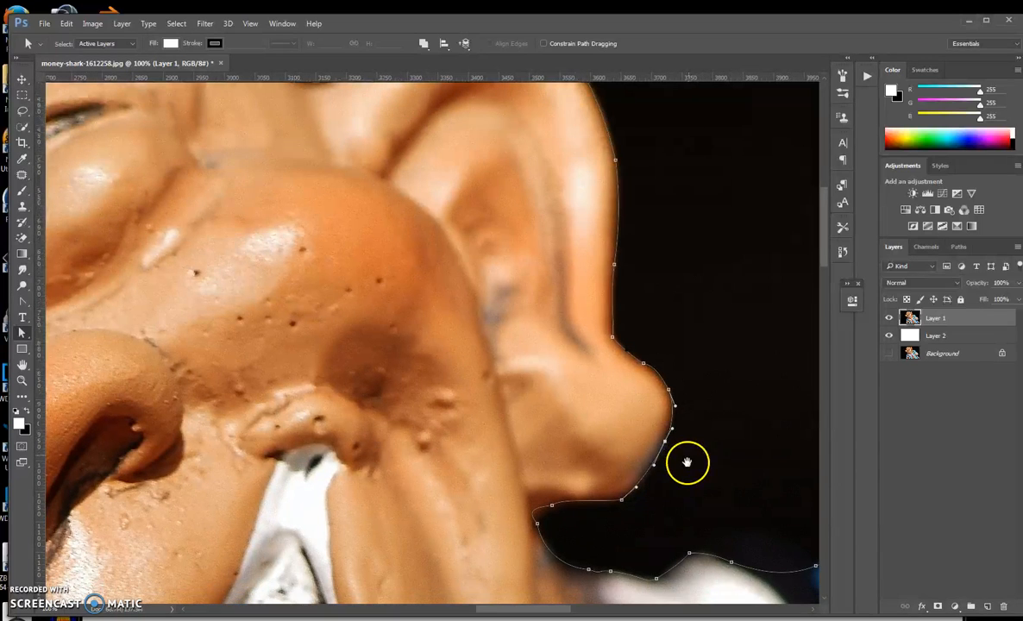
{"action": "left_click", "coordinate": [639, 489]}
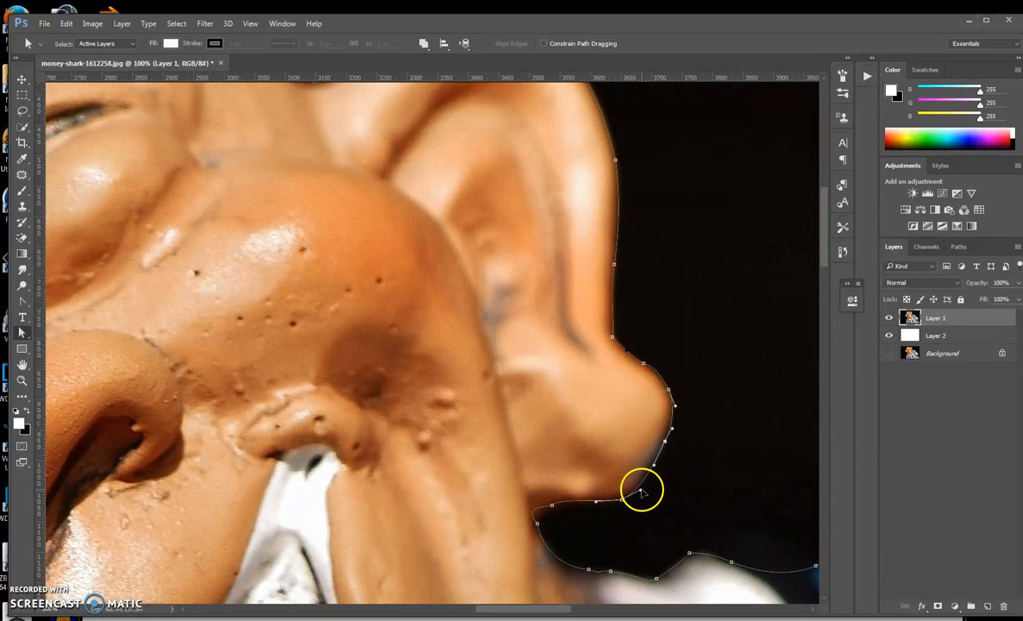
{"action": "left_click_drag", "start_coordinate": [639, 491], "coordinate": [536, 511]}
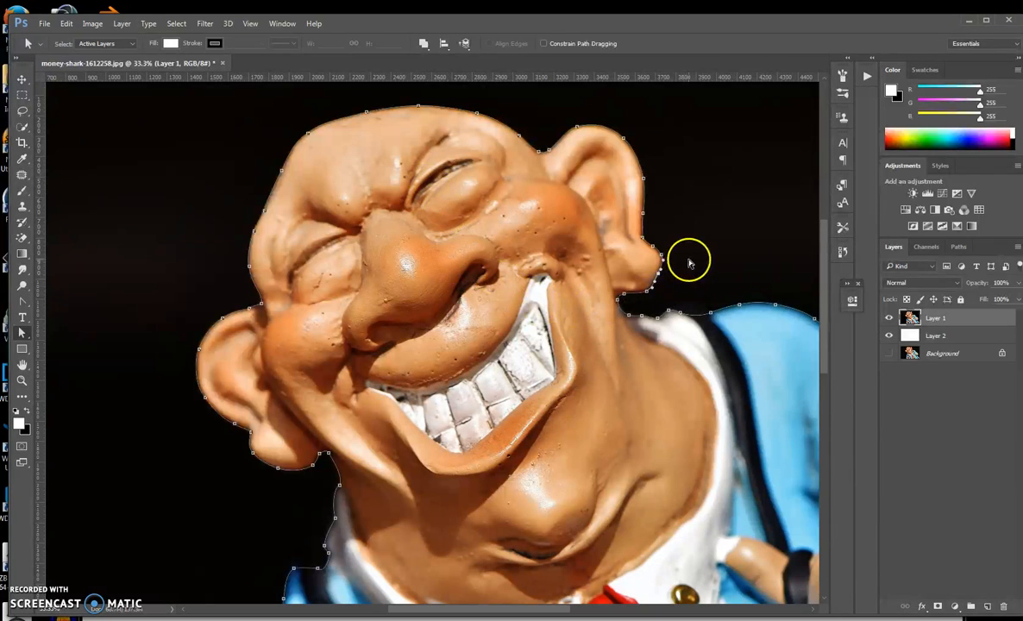
Load the finished work path as a selection of the figure.
{"action": "left_click_drag", "start_coordinate": [698, 265], "coordinate": [576, 205]}
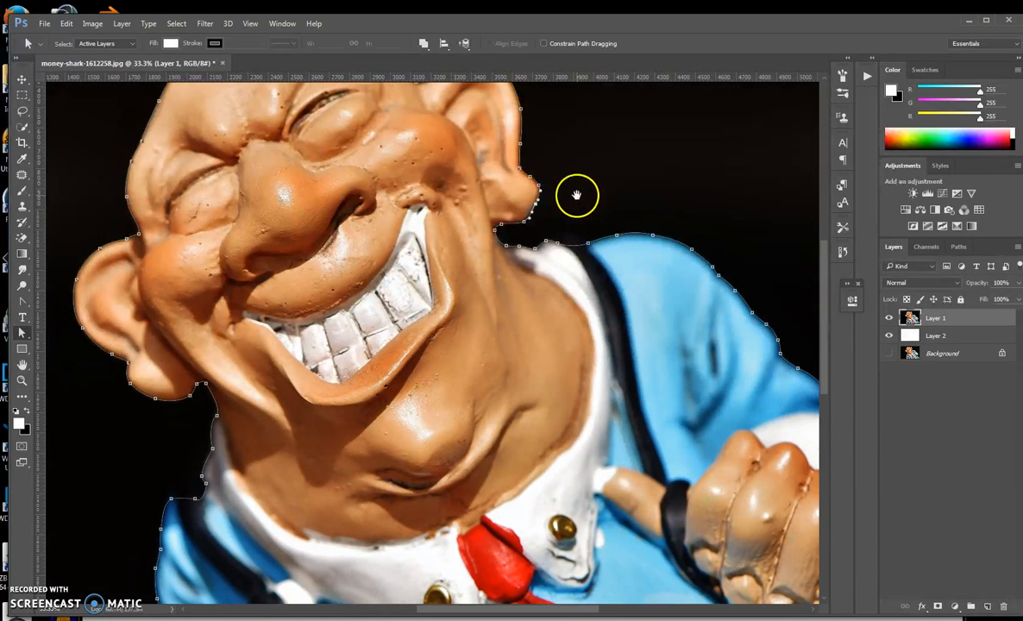
{"action": "key", "text": "ctrl+minus"}
{"action": "key", "text": "ctrl+minus"}
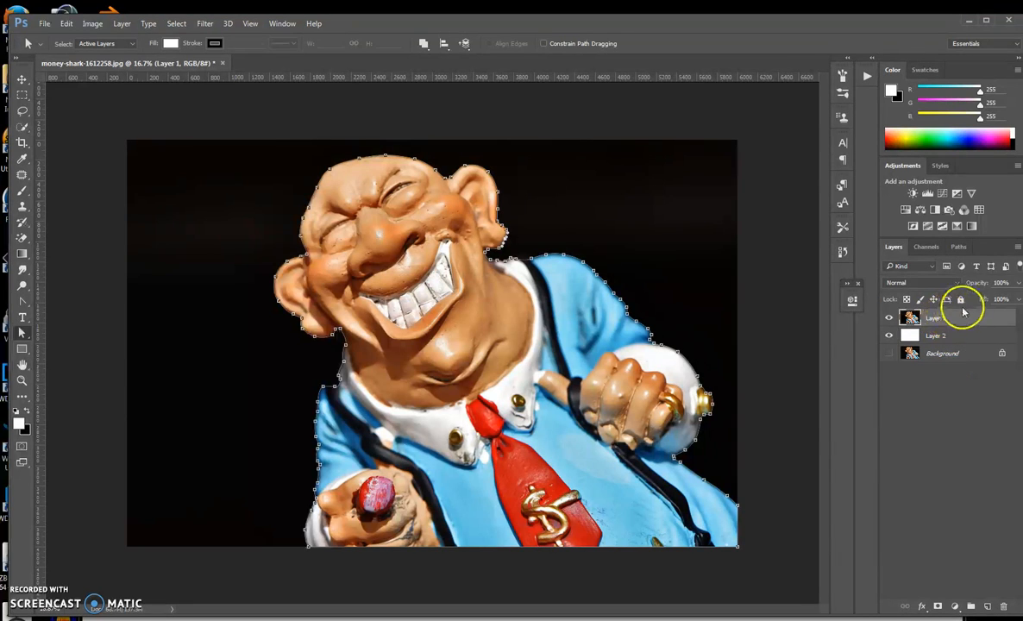
{"action": "left_click", "coordinate": [961, 248]}
{"action": "left_click", "coordinate": [909, 277]}
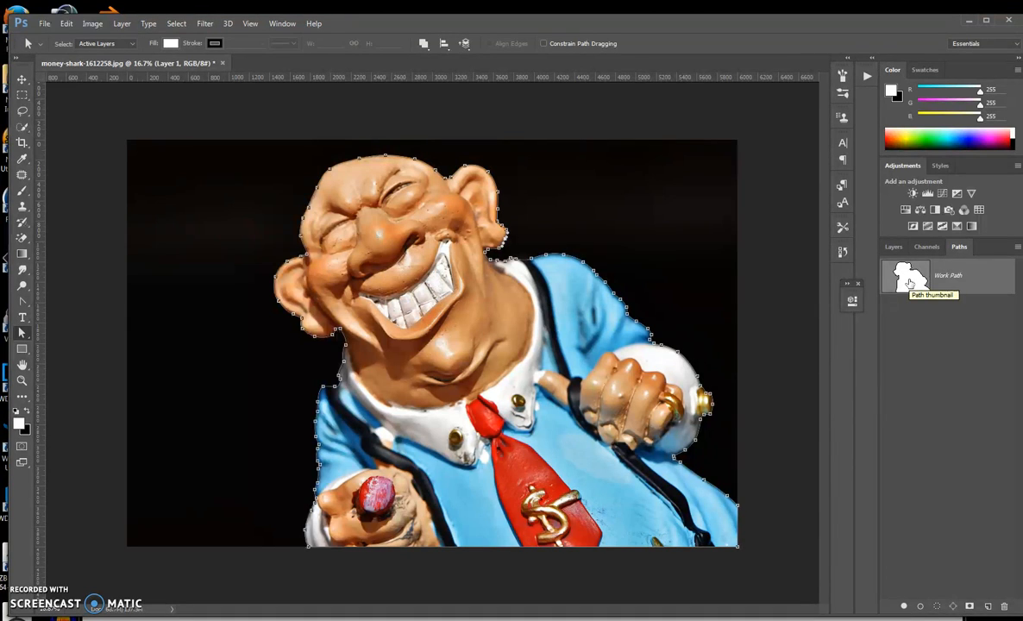
{"action": "left_click", "coordinate": [909, 281], "text": "ctrl"}
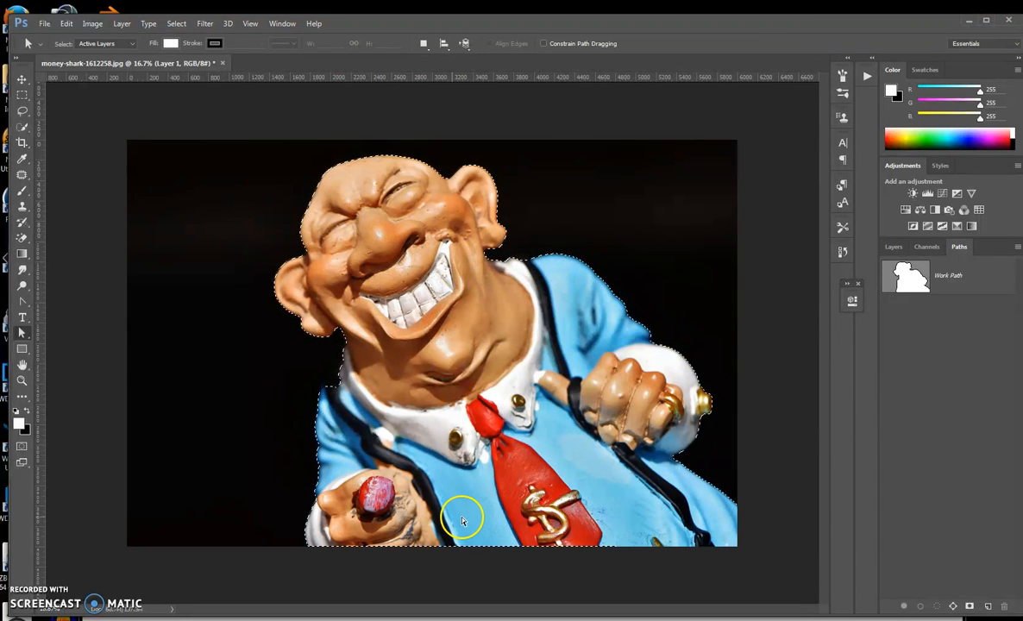
Add a layer mask to Layer 1 from the selection to cut out the figure.
{"action": "left_click", "coordinate": [894, 247]}
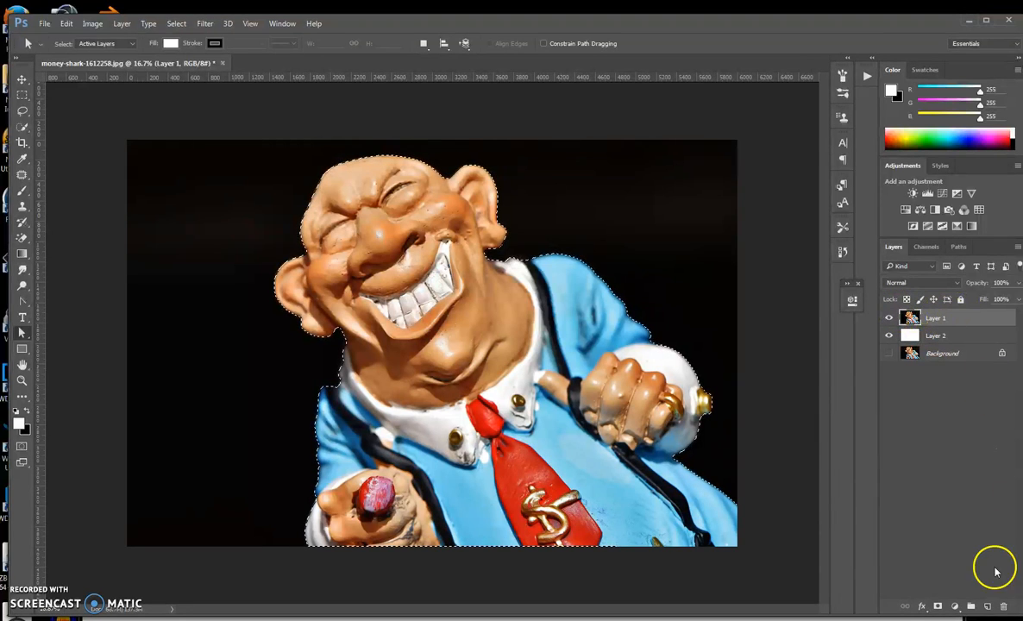
{"action": "left_click", "coordinate": [938, 606]}
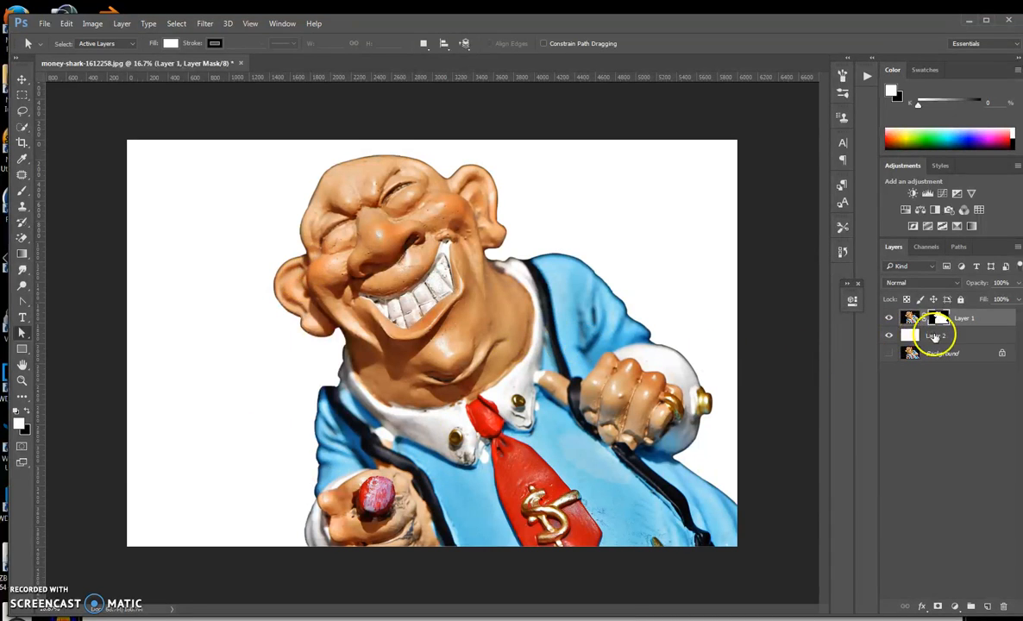
{"action": "left_click", "coordinate": [889, 353]}
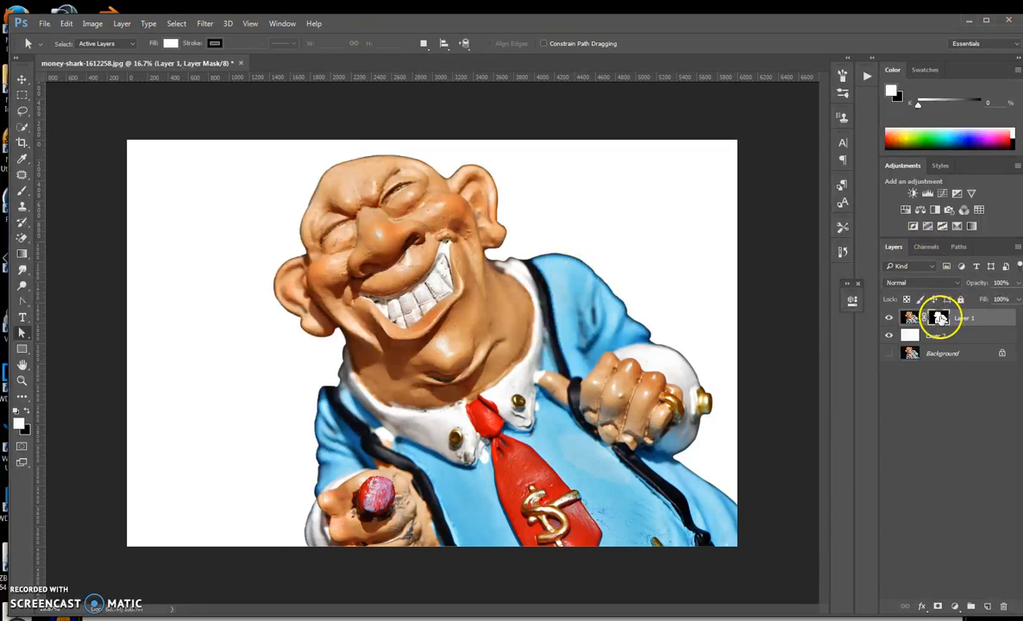
Load the mask as a selection and stamp all visible layers into a new merged layer.
{"action": "left_click", "coordinate": [938, 319], "text": "ctrl"}
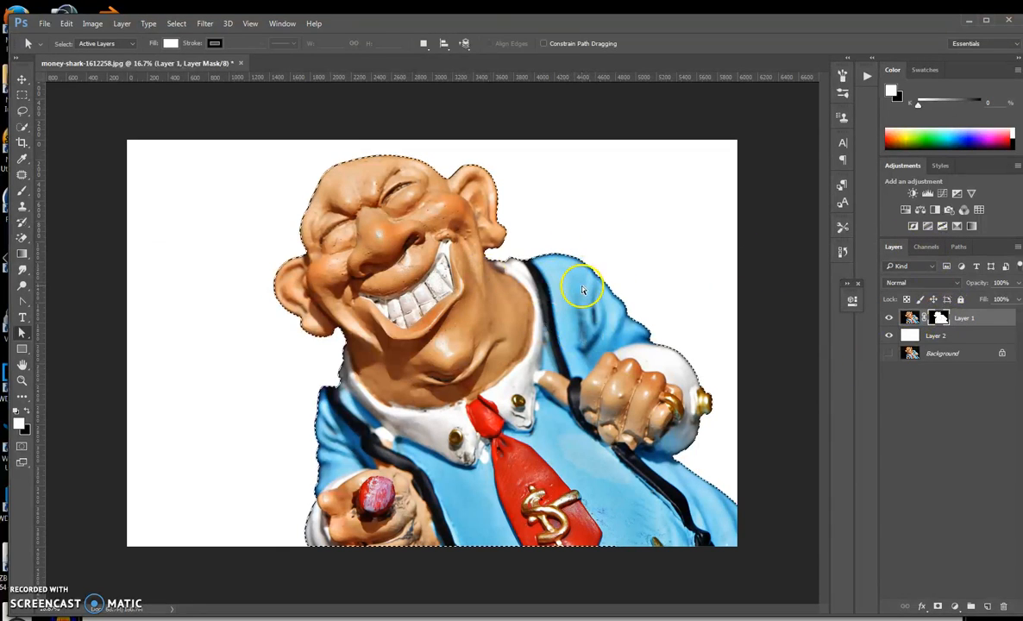
{"action": "left_click", "coordinate": [911, 318]}
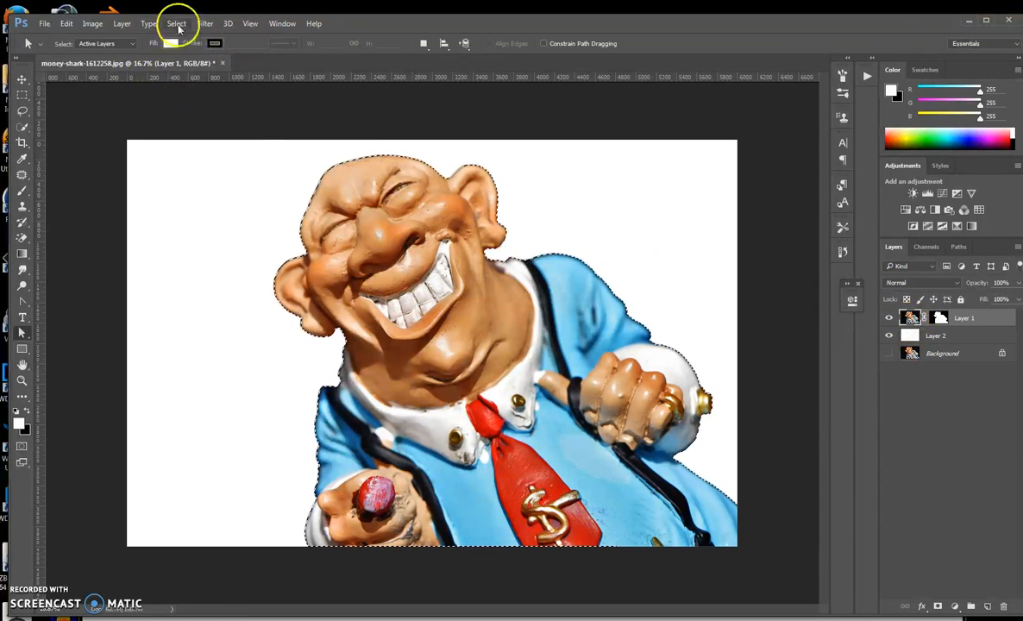
{"action": "left_click", "coordinate": [177, 25]}
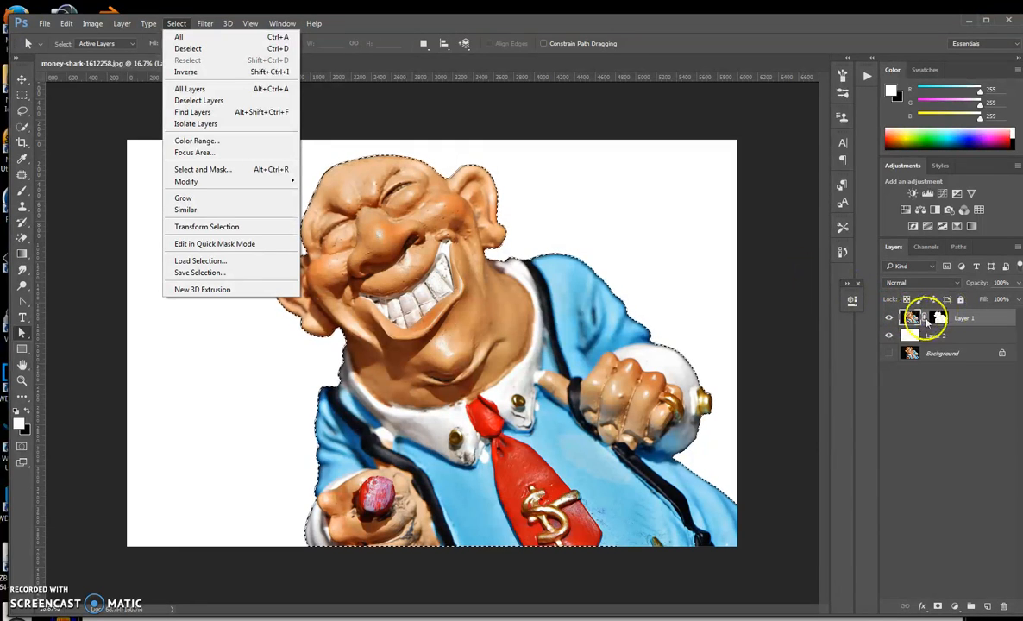
{"action": "left_click", "coordinate": [187, 26]}
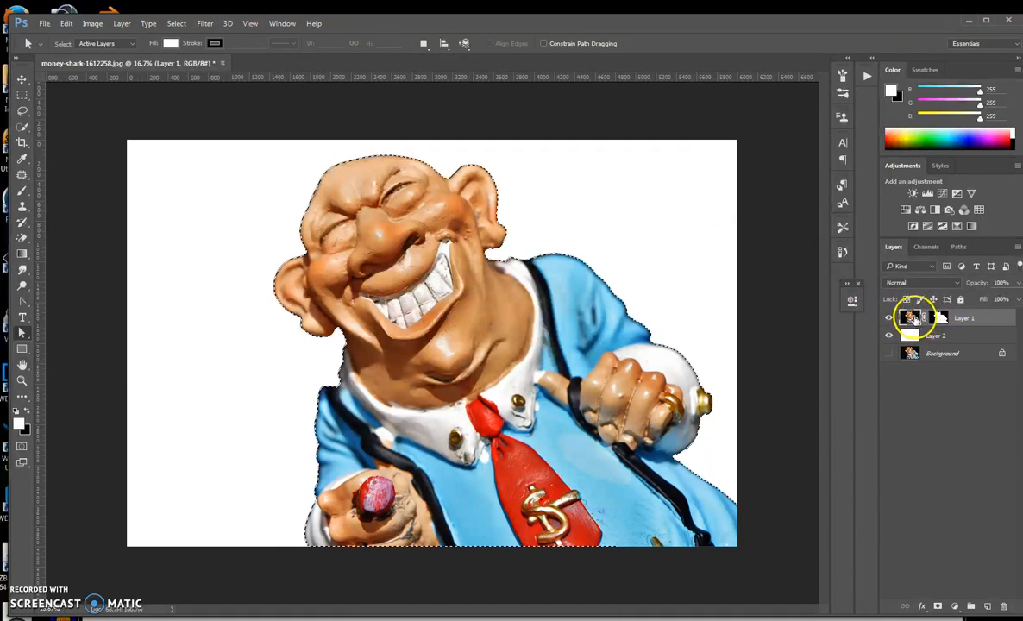
{"action": "key", "text": "ctrl+shift+alt+e"}
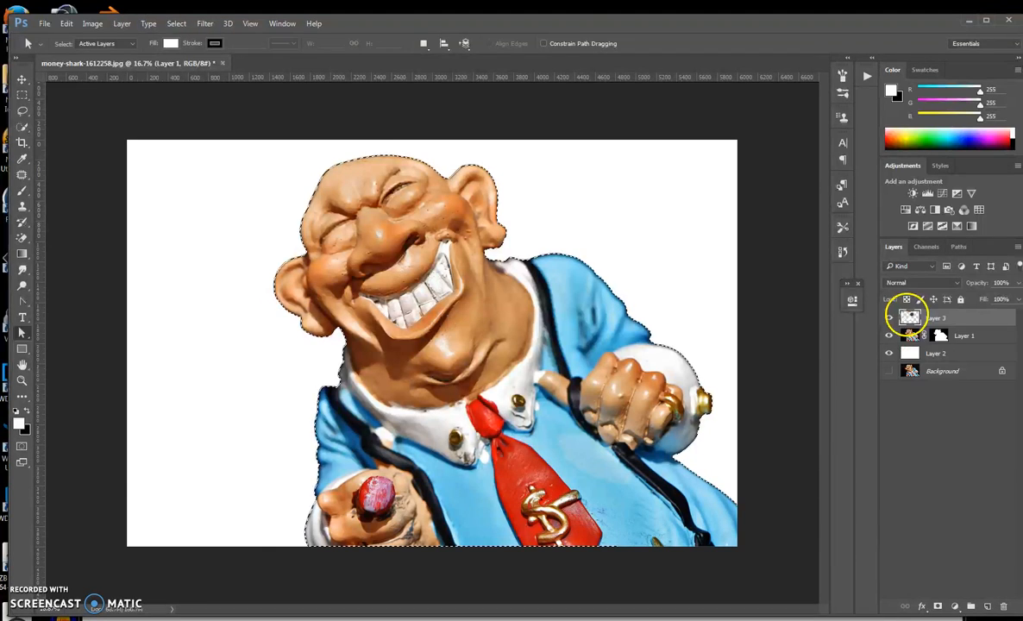
Hide Layer 1 and load the new merged layer's contents as a selection.
{"action": "key", "text": "ctrl+u"}
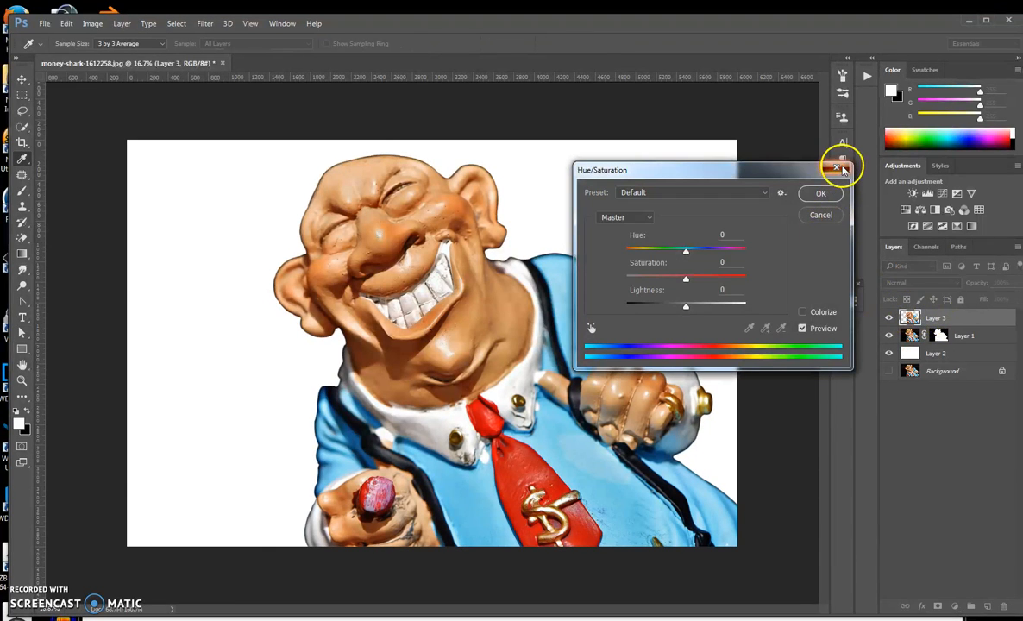
{"action": "left_click", "coordinate": [827, 194]}
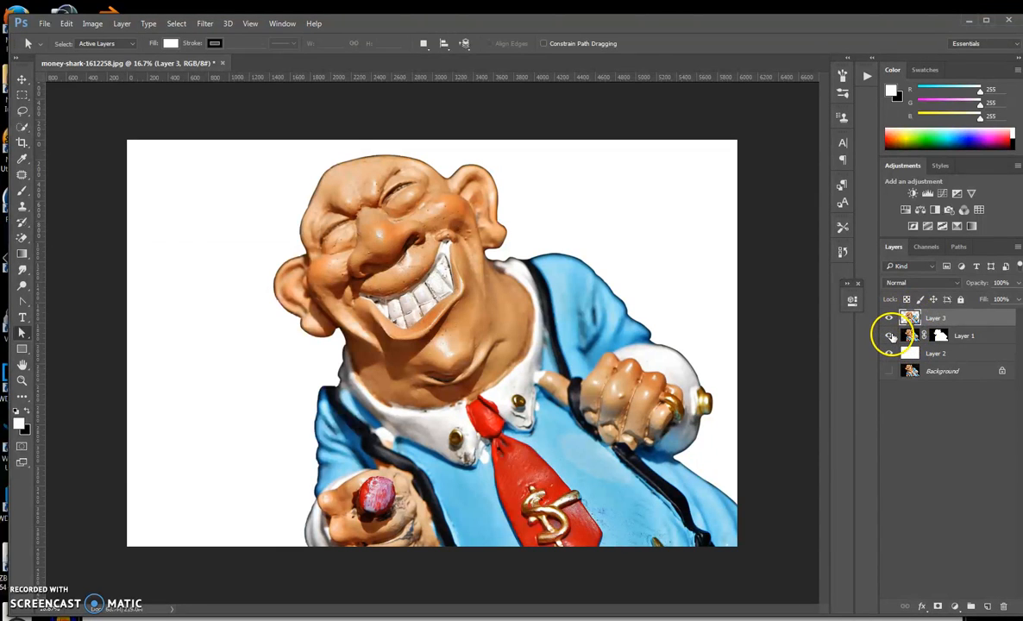
{"action": "left_click", "coordinate": [890, 336]}
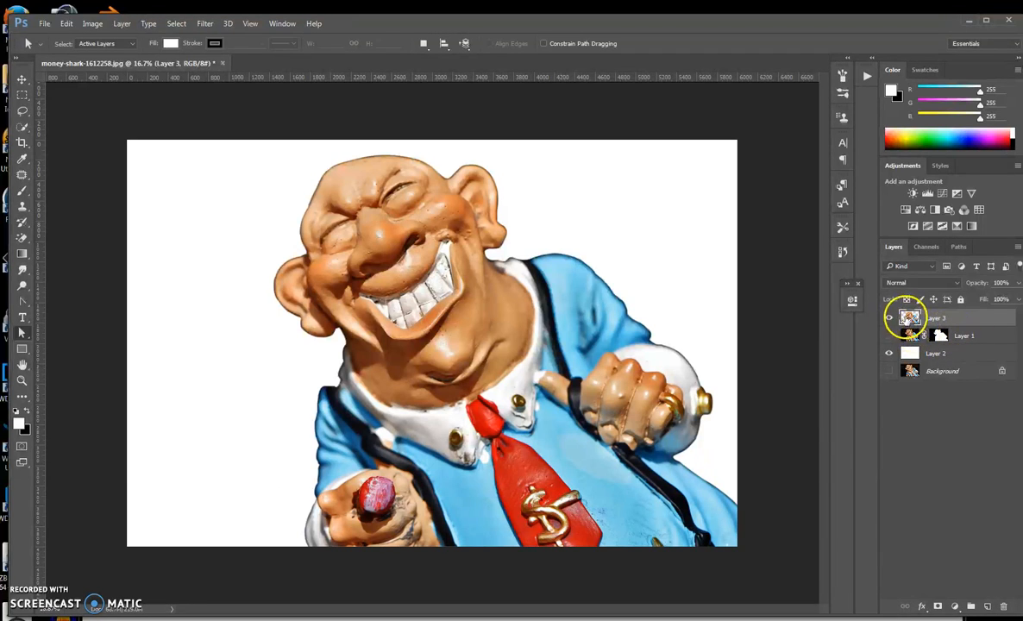
{"action": "left_click", "coordinate": [910, 319], "text": "ctrl"}
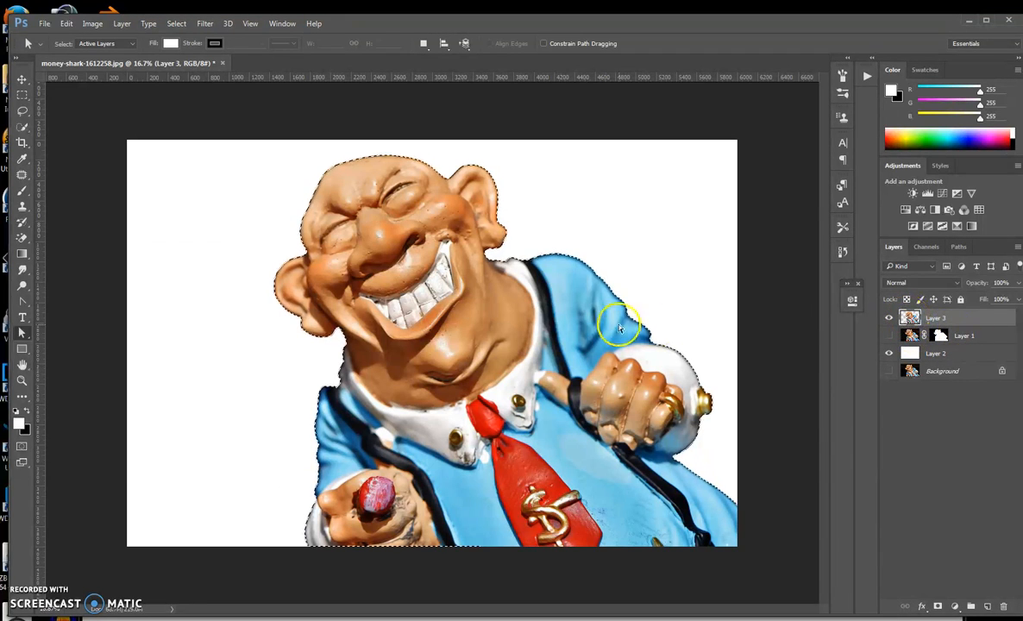
Open Select and Mask and switch its view mode to On White.
{"action": "left_click", "coordinate": [176, 23]}
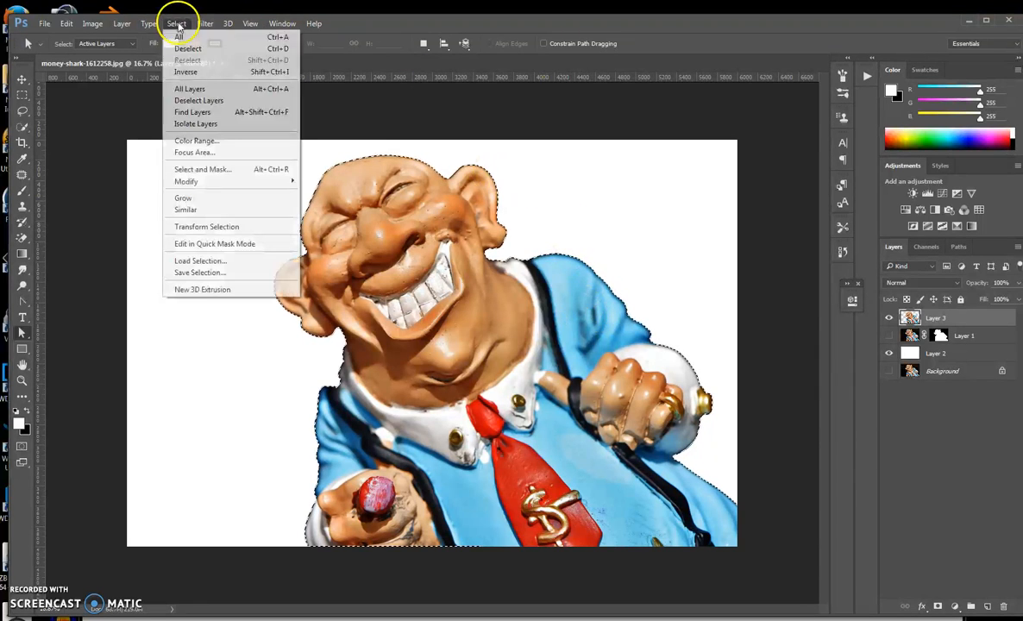
{"action": "left_click", "coordinate": [220, 171]}
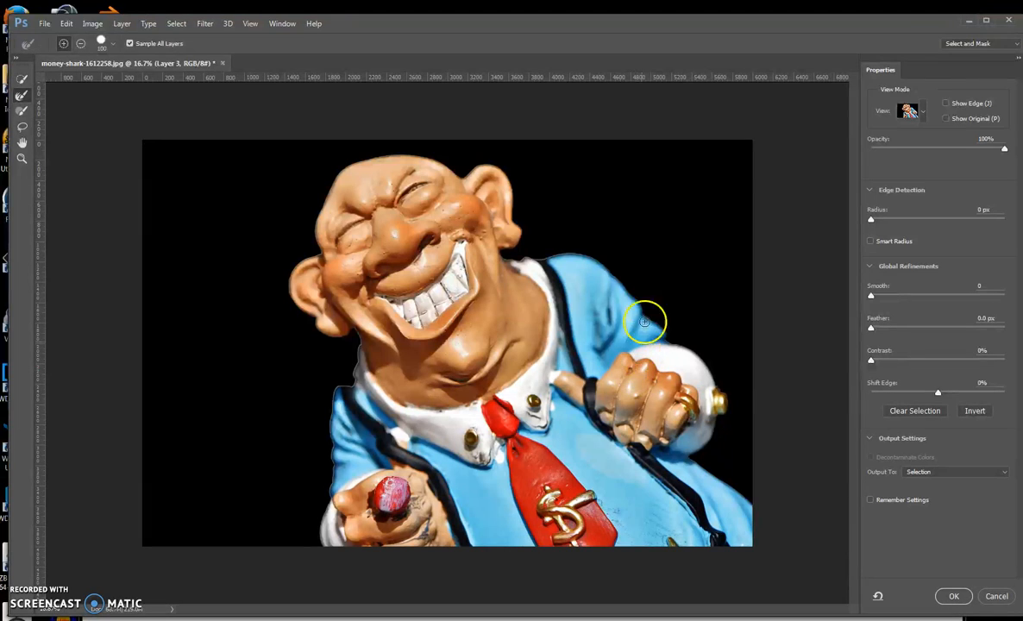
{"action": "left_click", "coordinate": [921, 111]}
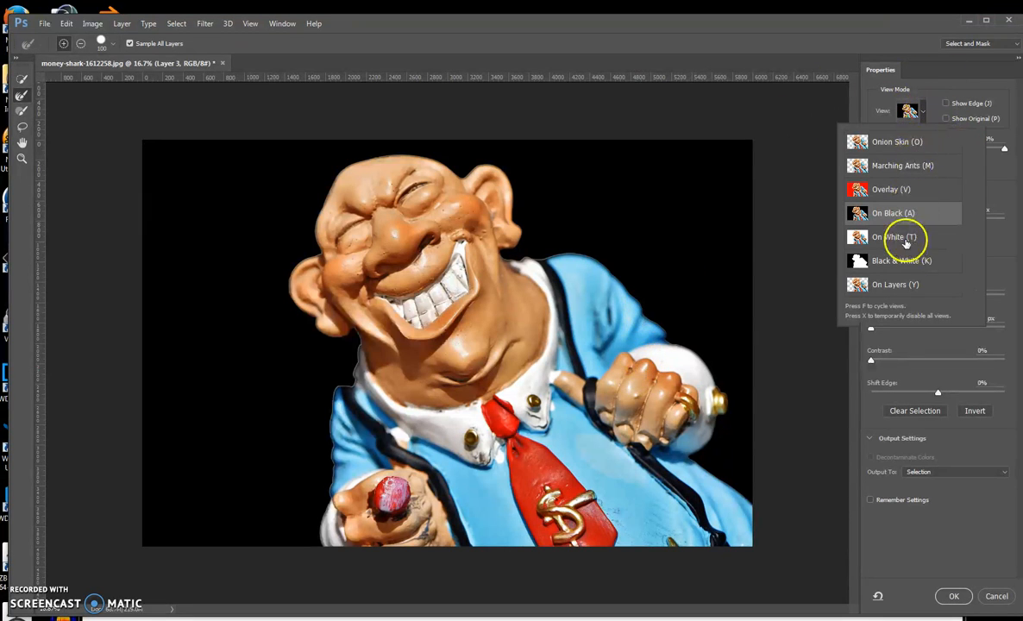
{"action": "left_click", "coordinate": [921, 108]}
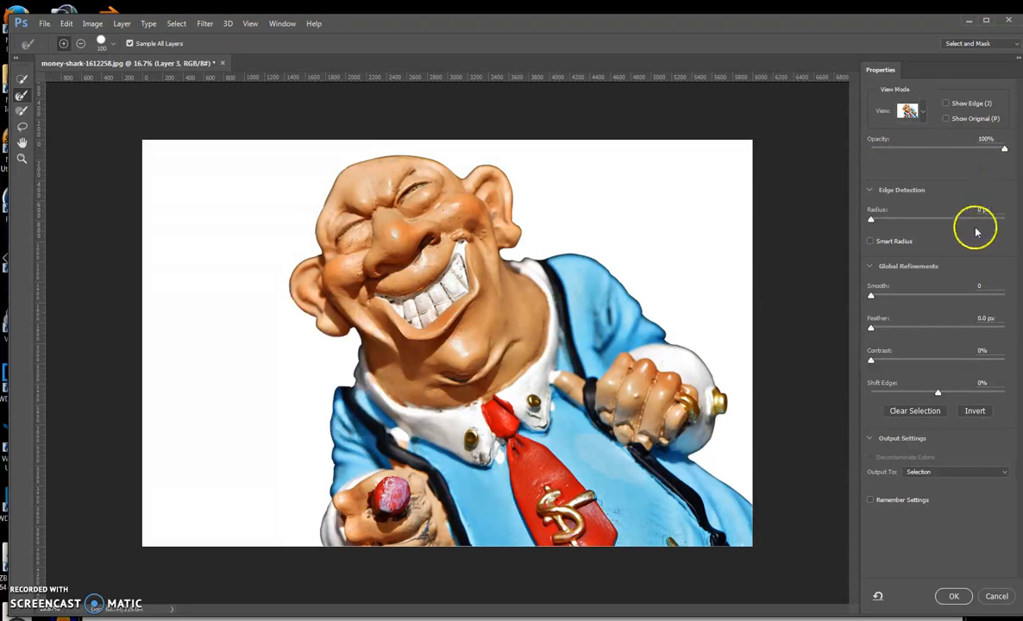
Enable Smart Radius with a 10 px edge radius and turn on Show Edge.
{"action": "left_click", "coordinate": [871, 241]}
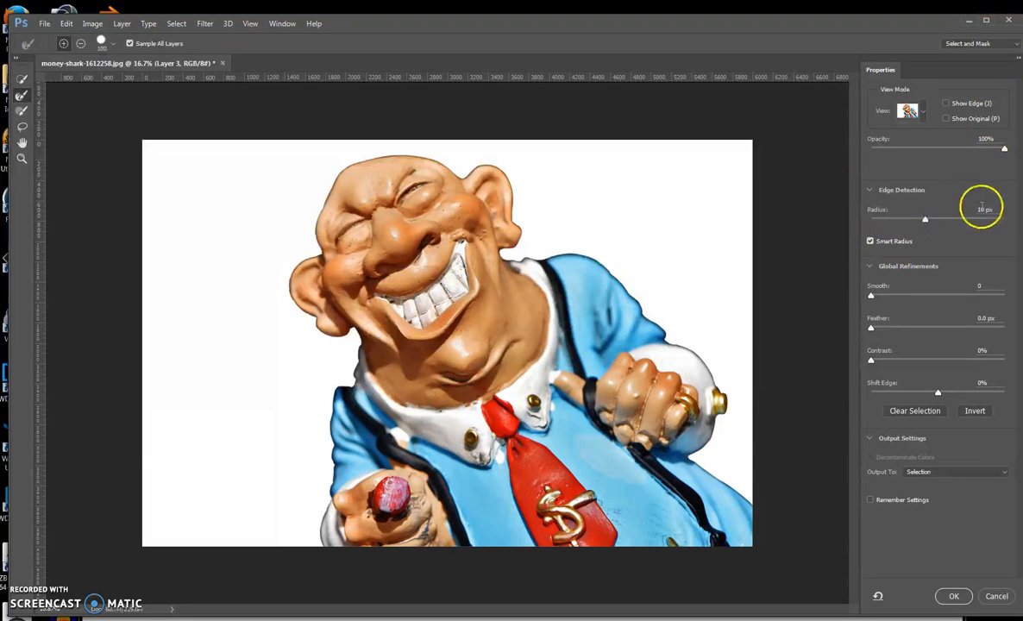
{"action": "left_click", "coordinate": [945, 103]}
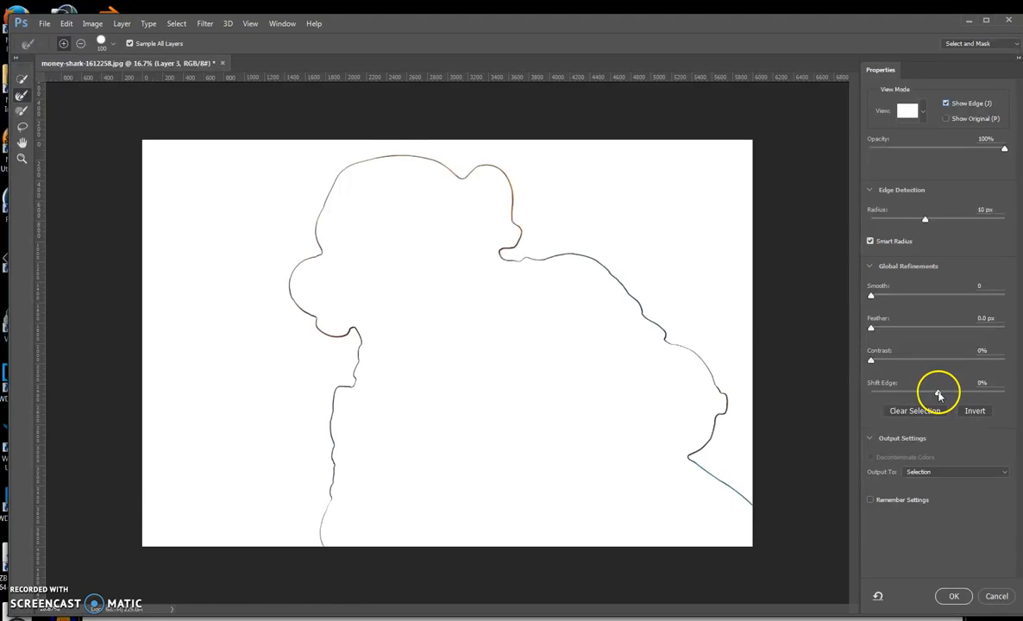
Refine the edge with Shift Edge at -36%, Contrast 9%, Feather 5.2 px and Smooth 18.
{"action": "left_click_drag", "start_coordinate": [939, 395], "coordinate": [925, 396]}
{"action": "left_click_drag", "start_coordinate": [871, 362], "coordinate": [911, 329]}
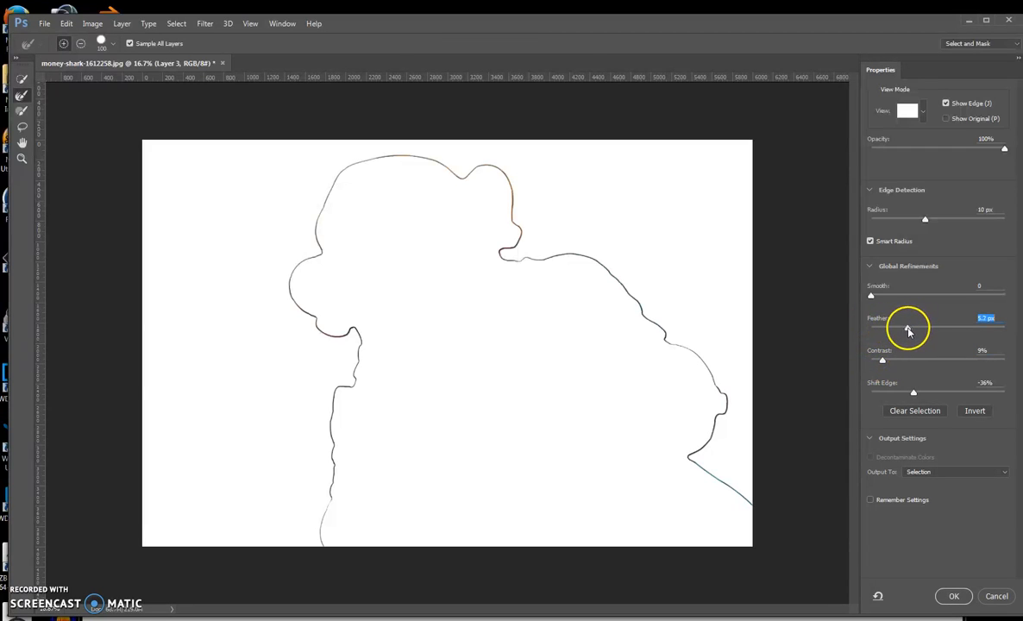
{"action": "left_click_drag", "start_coordinate": [873, 298], "coordinate": [896, 297]}
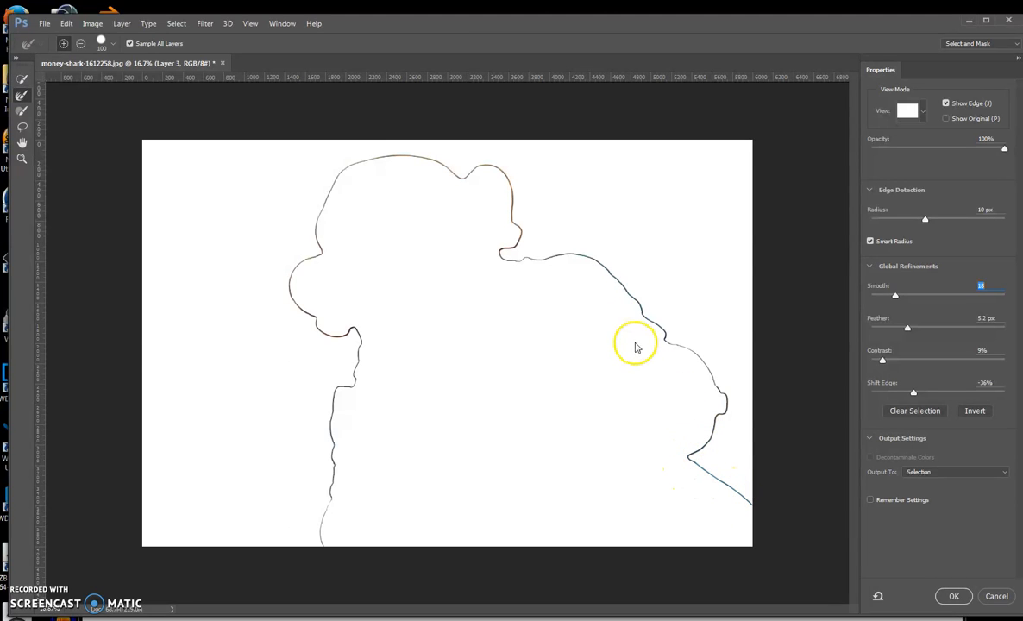
Turn off Show Edge and raise Smooth to 26, Feather to 11.7 px and Shift Edge to -59%.
{"action": "left_click", "coordinate": [946, 104]}
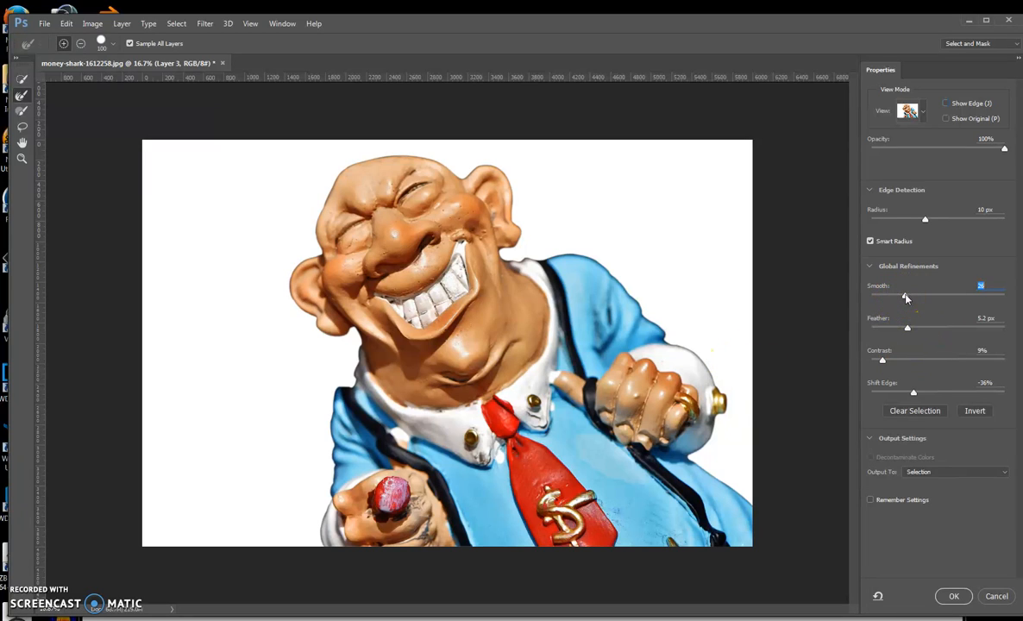
{"action": "left_click_drag", "start_coordinate": [910, 332], "coordinate": [925, 326]}
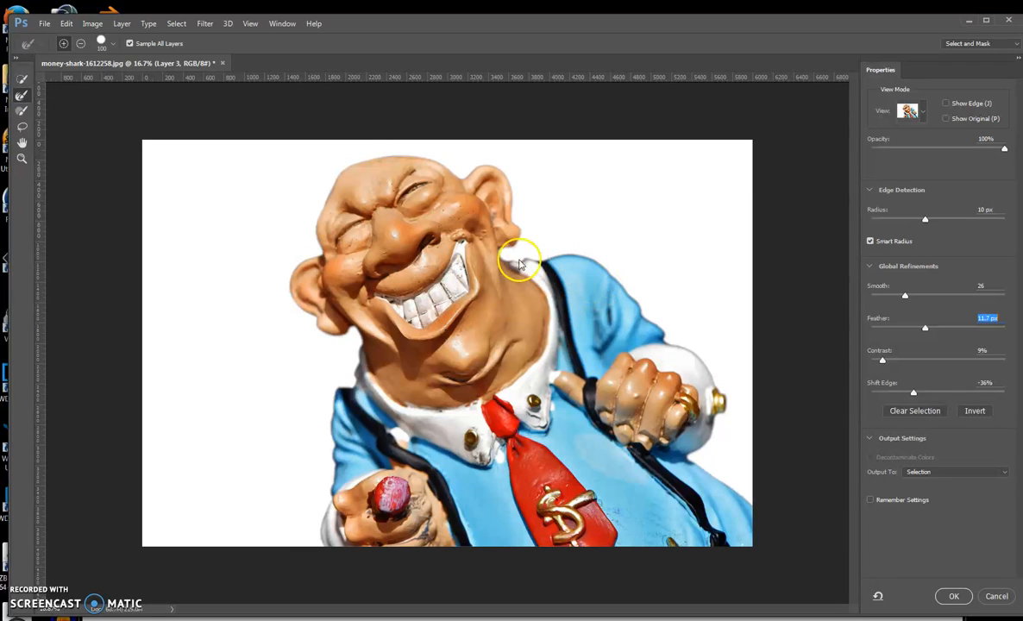
{"action": "left_click_drag", "start_coordinate": [914, 393], "coordinate": [905, 399]}
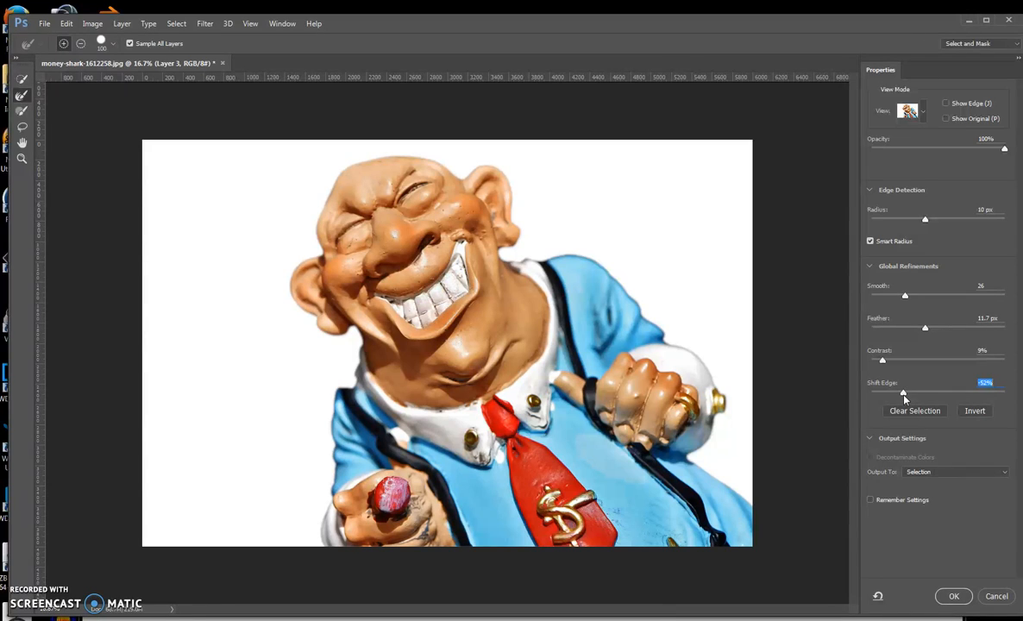
{"action": "left_click_drag", "start_coordinate": [905, 398], "coordinate": [898, 401]}
Preview the cutout On Black and output the refined selection as a New Layer with Layer Mask.
{"action": "left_click", "coordinate": [925, 110]}
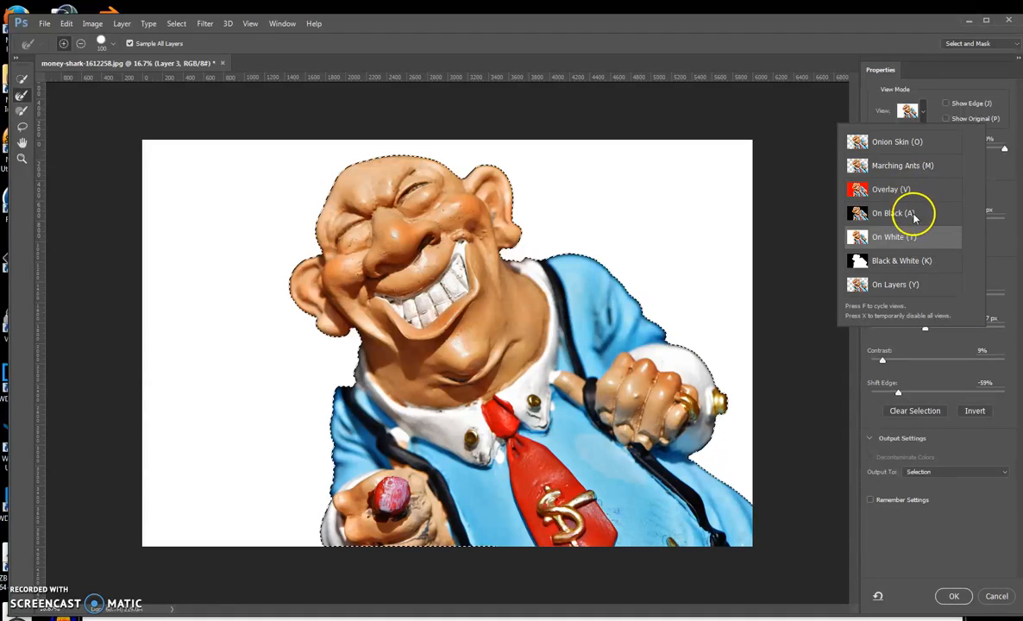
{"action": "left_click", "coordinate": [911, 207]}
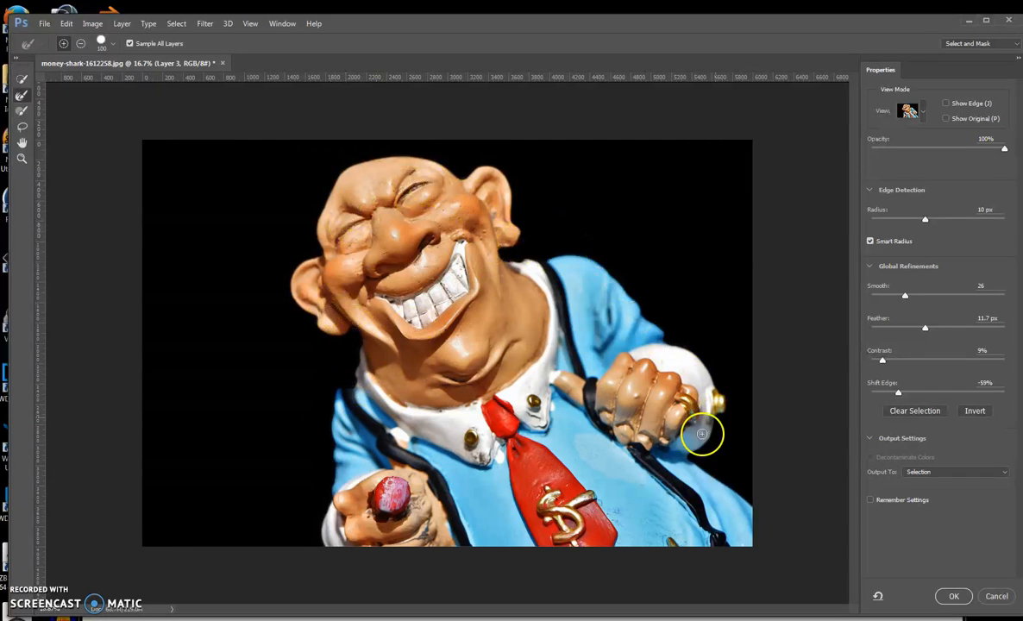
{"action": "left_click", "coordinate": [941, 472]}
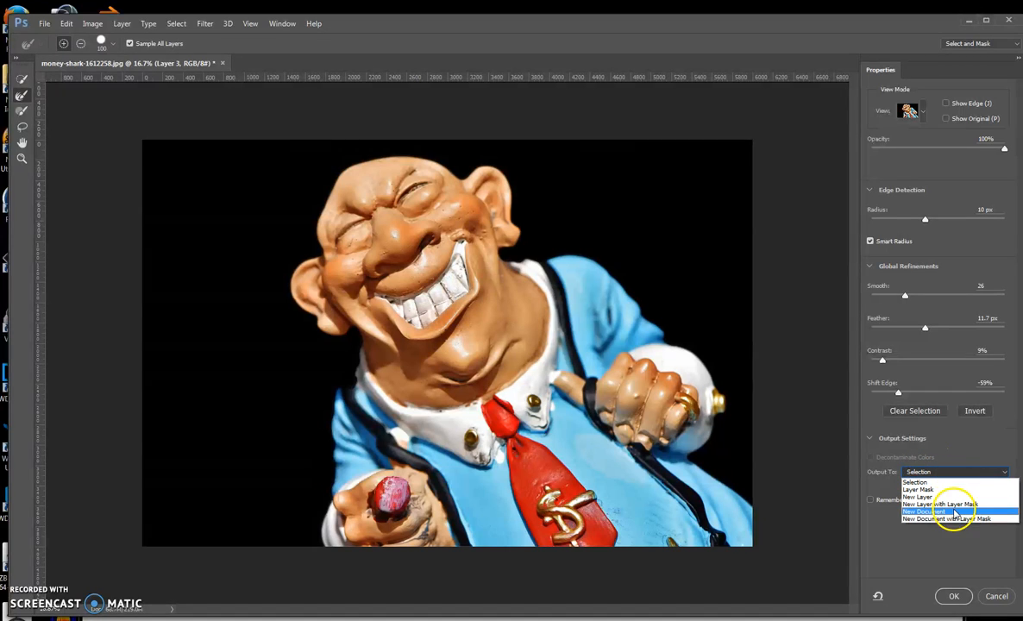
{"action": "left_click", "coordinate": [957, 505]}
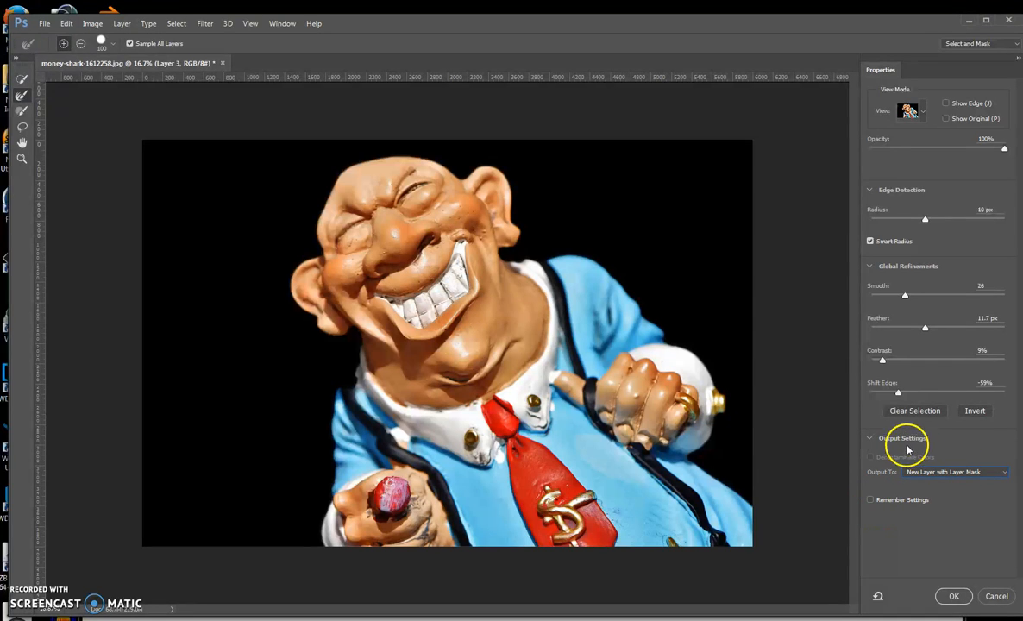
{"action": "left_click", "coordinate": [954, 597]}
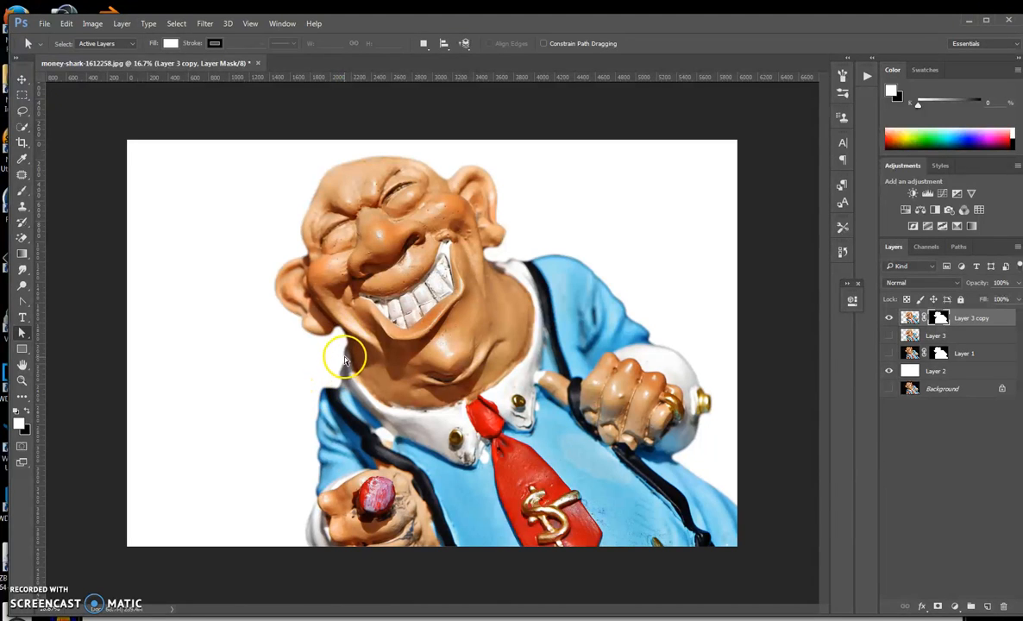
Switch to the Quick Selection tool.
{"action": "left_click", "coordinate": [23, 115]}
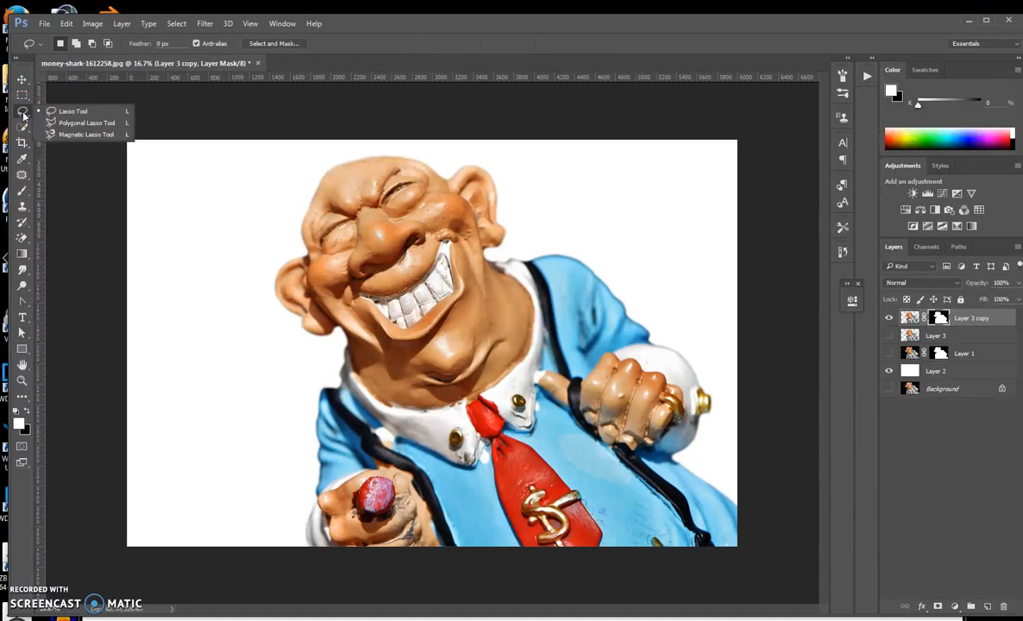
{"action": "left_click", "coordinate": [23, 129]}
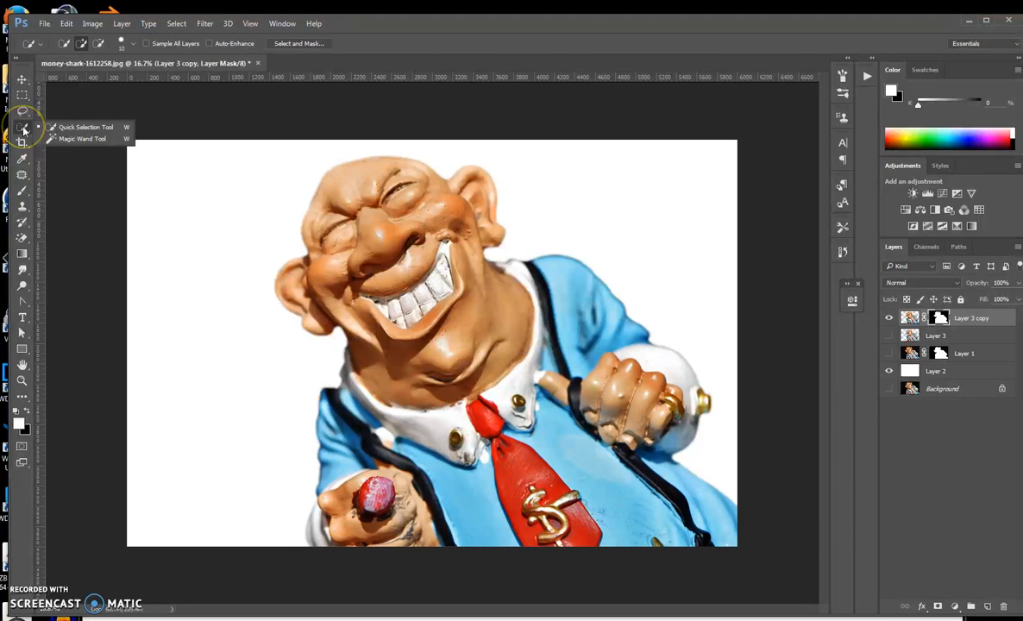
{"action": "left_click", "coordinate": [24, 128]}
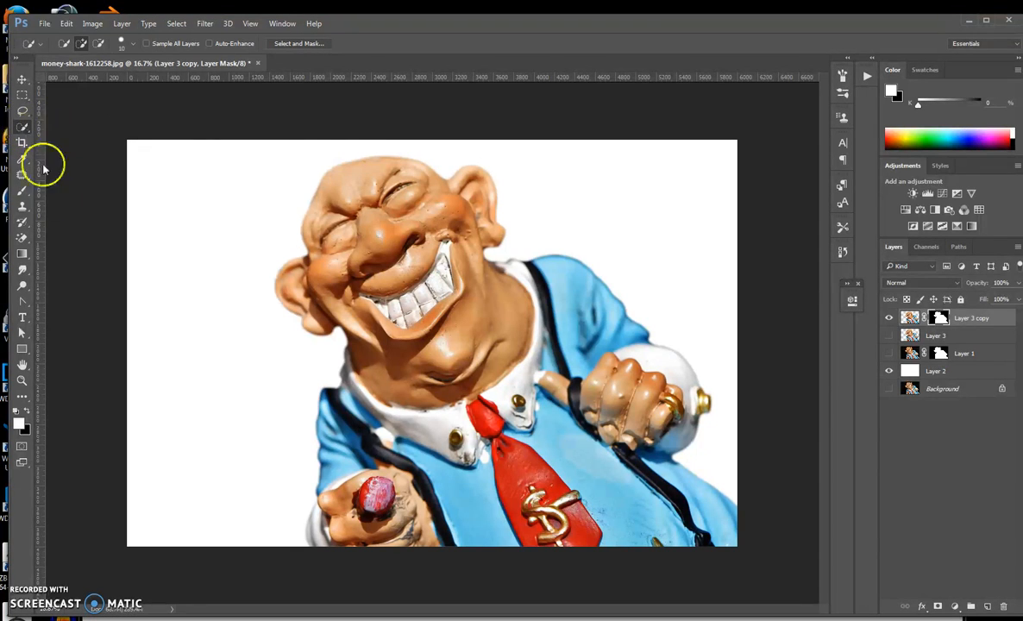